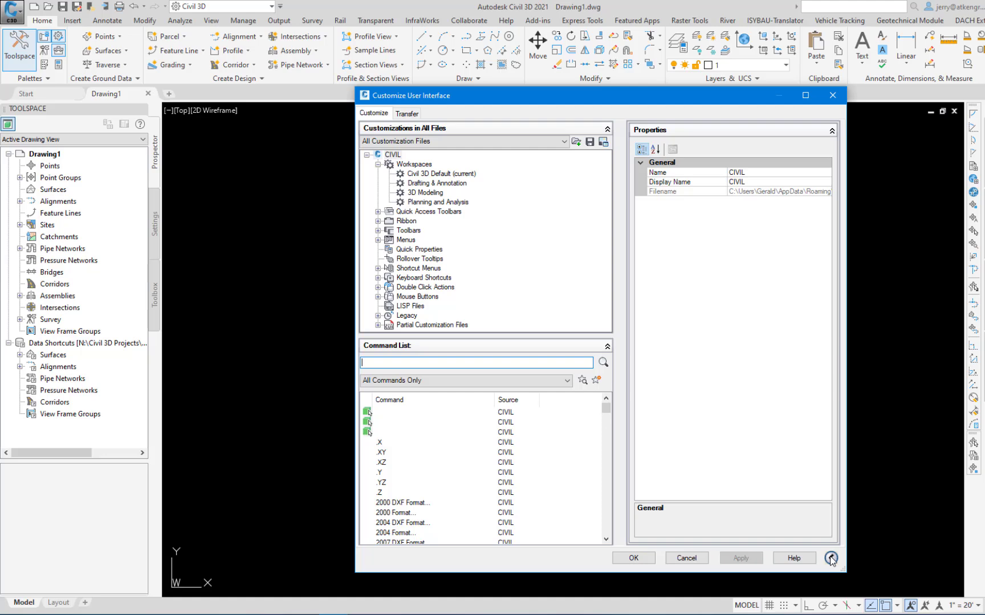
# Collapse the Customize User Interface dialog to its compact view, and restore the full view with the Customizations in All Files section expanded.
pyautogui.click(831, 559)
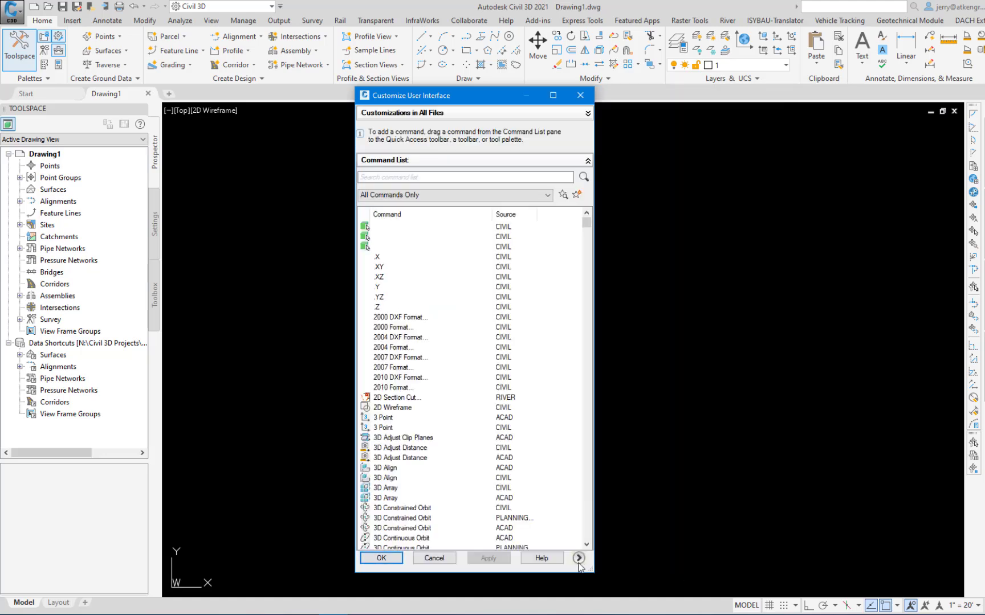
pyautogui.click(578, 559)
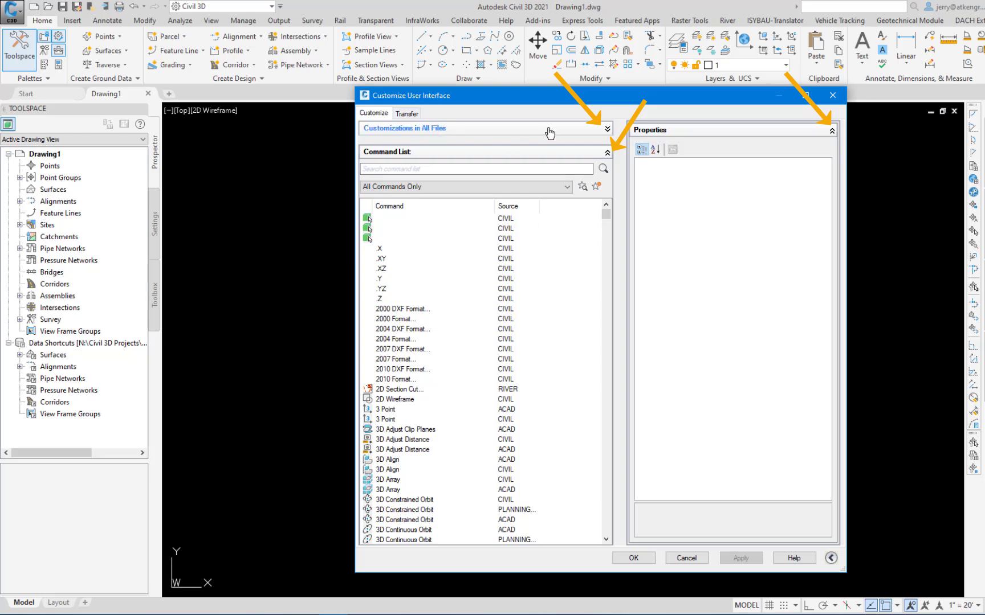
pyautogui.click(607, 130)
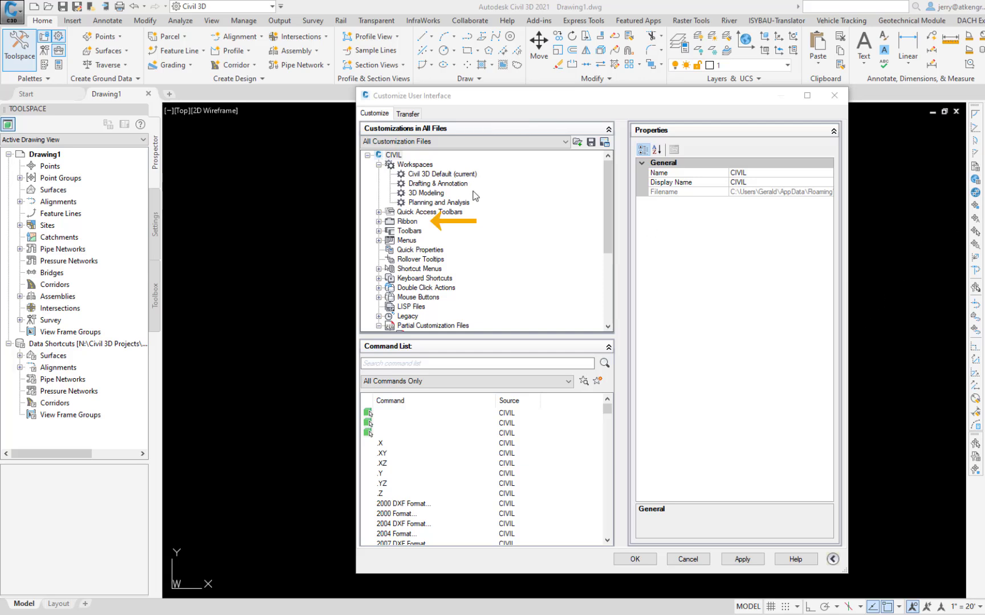
# Expand the Ribbon's Tabs node and examine the ribbon tabs, selecting Rail and the last entry, PressureNetworkLayoutByPath.
pyautogui.click(378, 221)
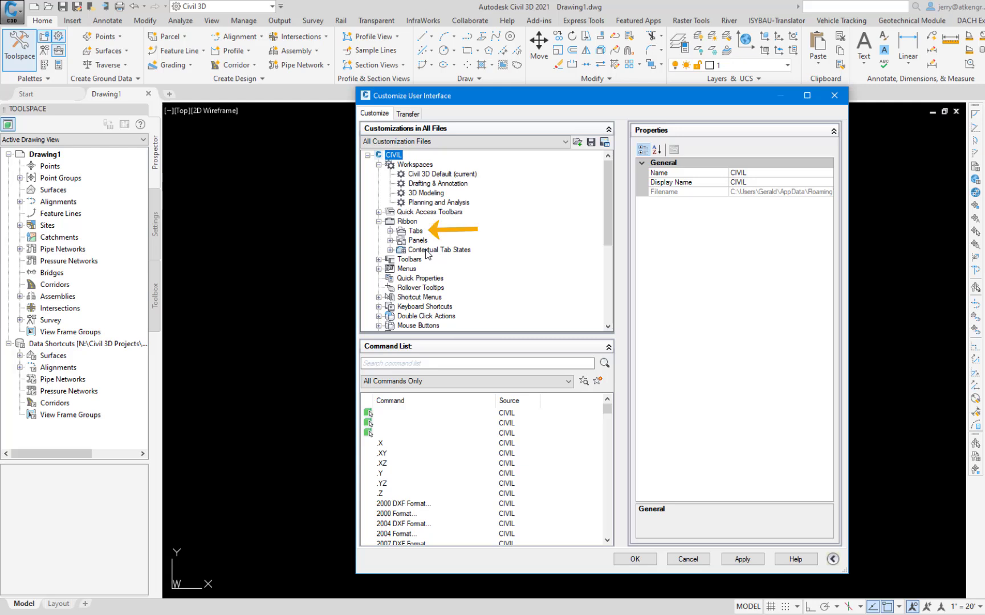
pyautogui.click(389, 230)
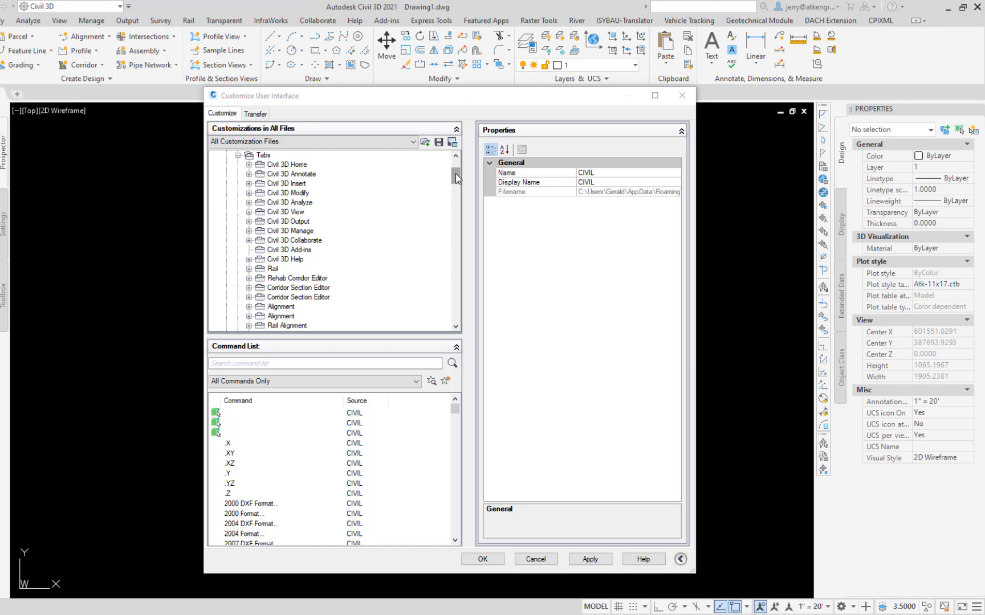
pyautogui.moveTo(456, 174); pyautogui.dragTo(456, 313)
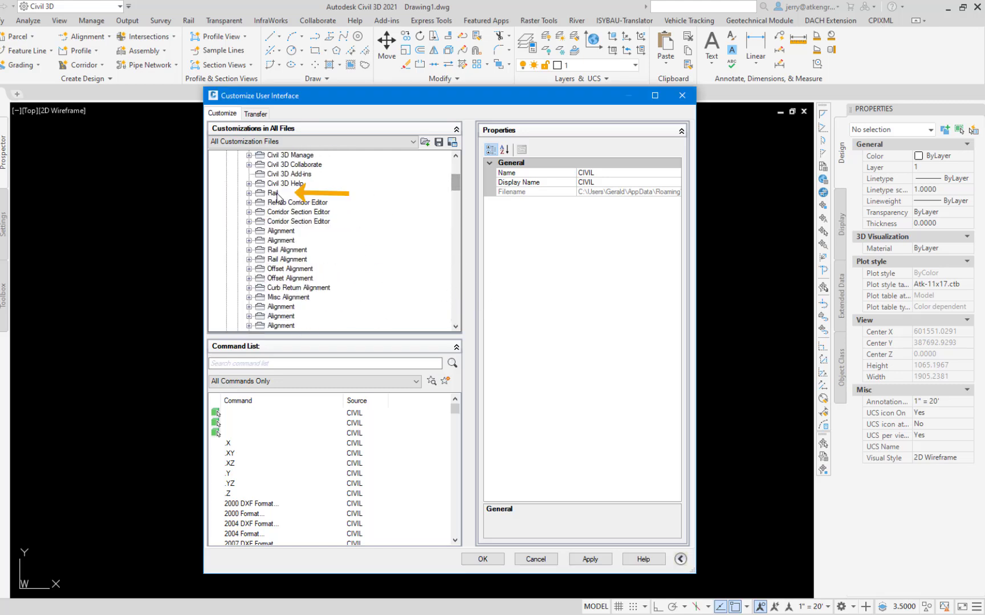
pyautogui.click(271, 194)
pyautogui.click(455, 289)
pyautogui.click(454, 288)
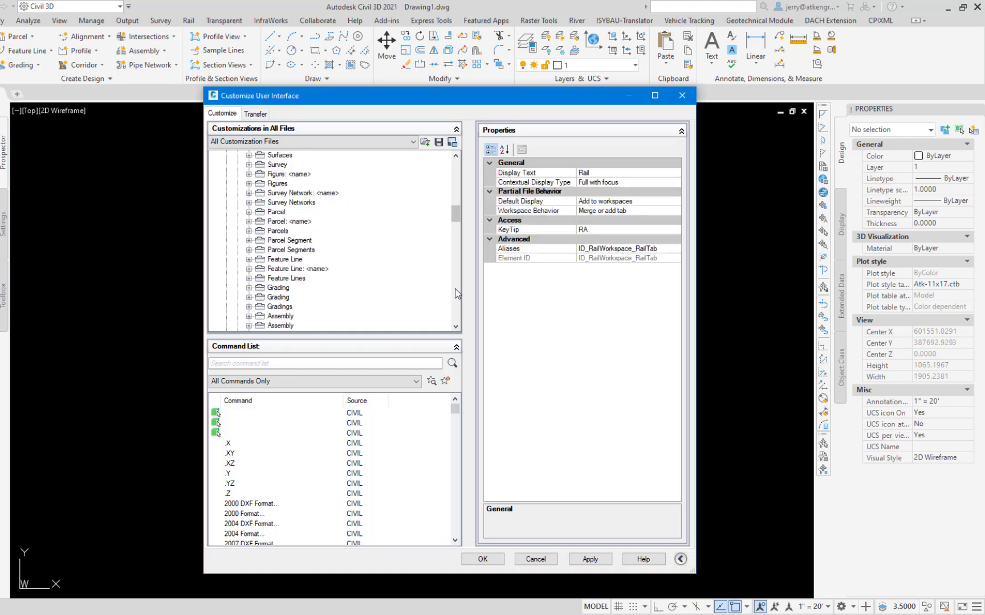
pyautogui.click(455, 288)
pyautogui.click(454, 288)
pyautogui.click(454, 289)
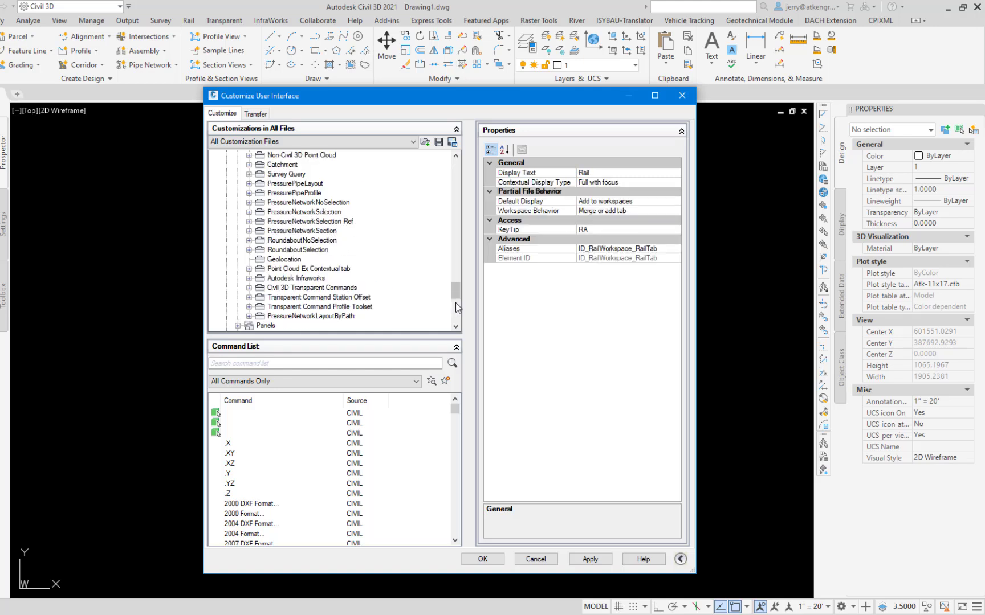
pyautogui.click(311, 319)
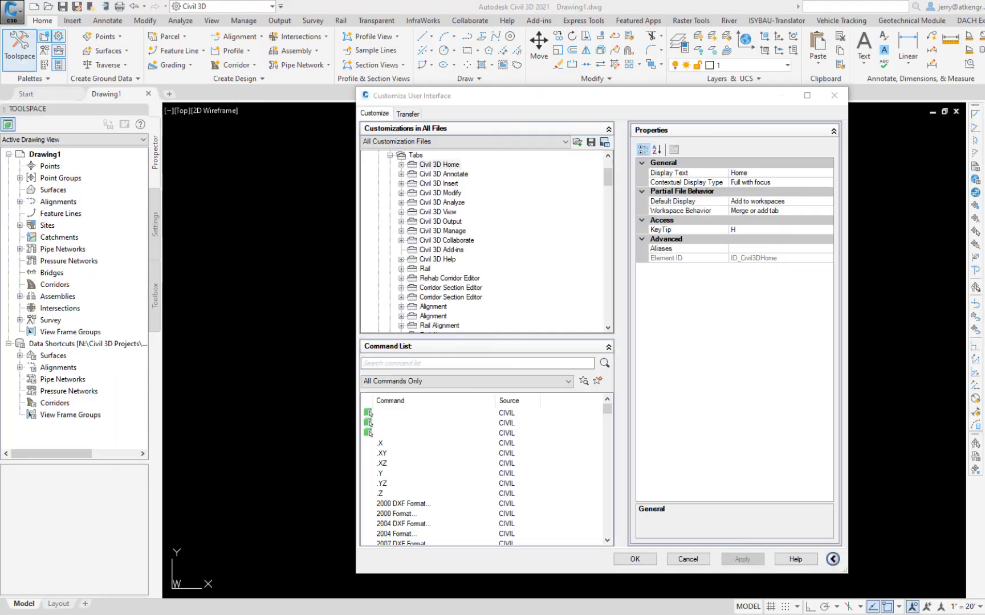
# Expand the Civil 3D Home tab and preview its Civil 3D Home Palettes panel, finishing with the Tabs node collapsed.
pyautogui.click(401, 164)
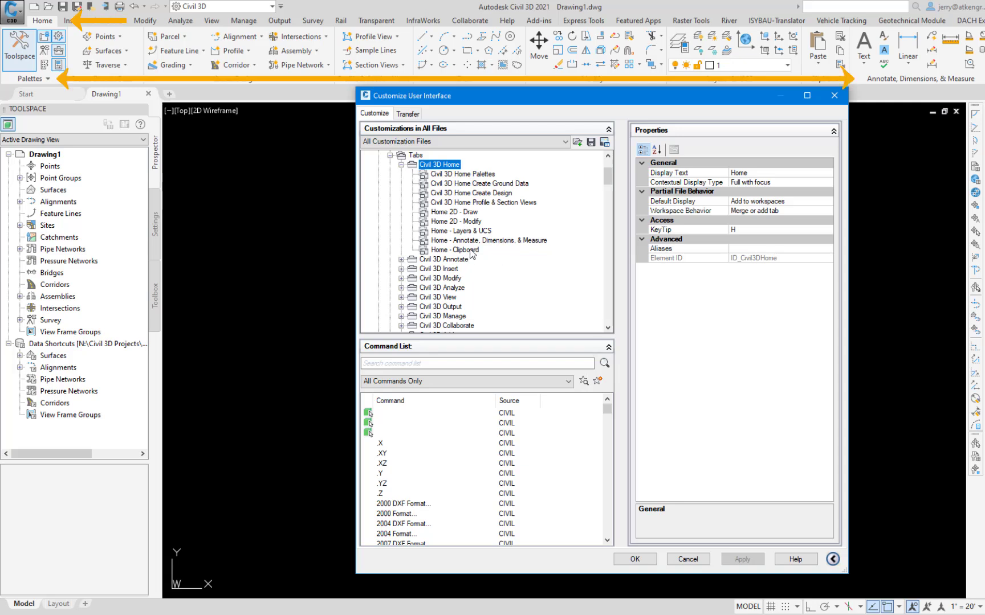
pyautogui.click(466, 175)
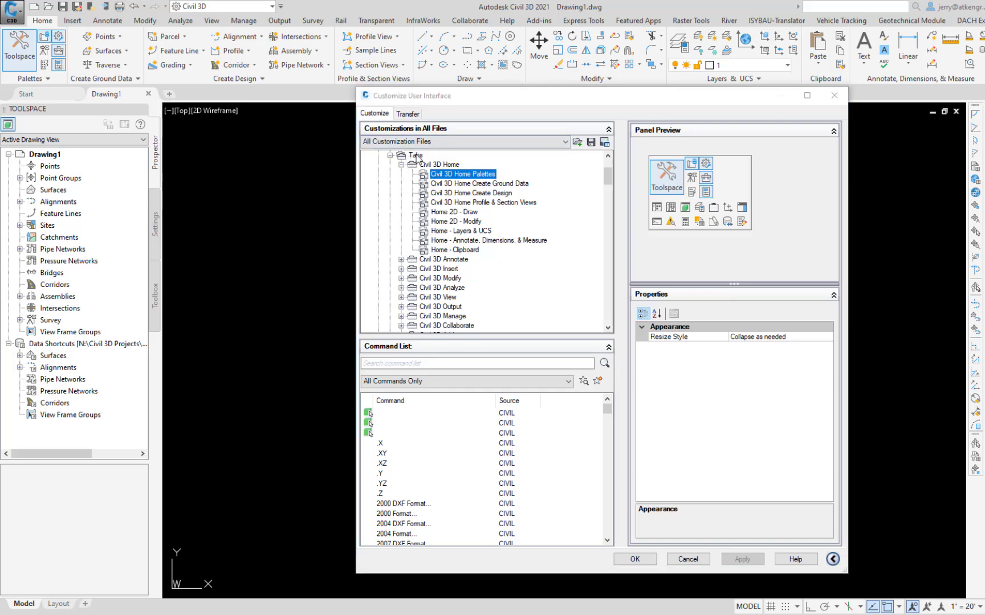
pyautogui.click(390, 155)
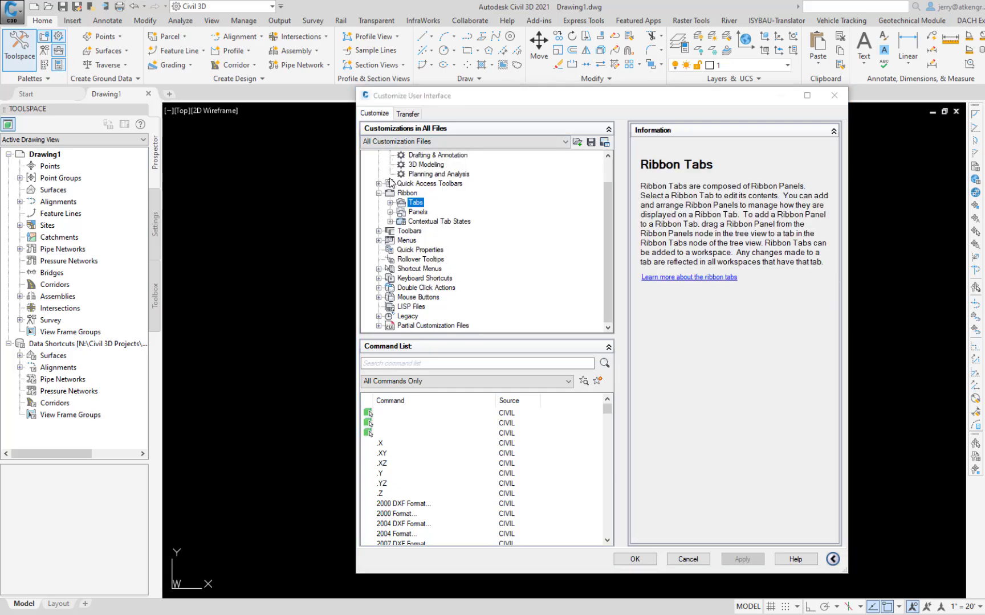
# Expand the Ribbon's Panels node and examine the panel list from Civil 3D Home Palettes to Transparent Command Profile Toolset.
pyautogui.click(390, 212)
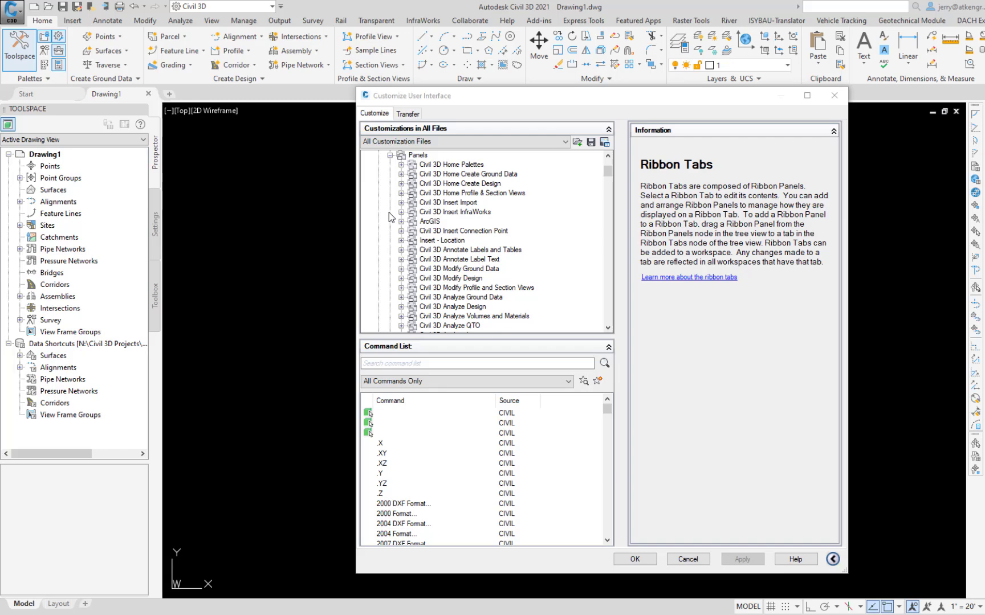
pyautogui.click(454, 165)
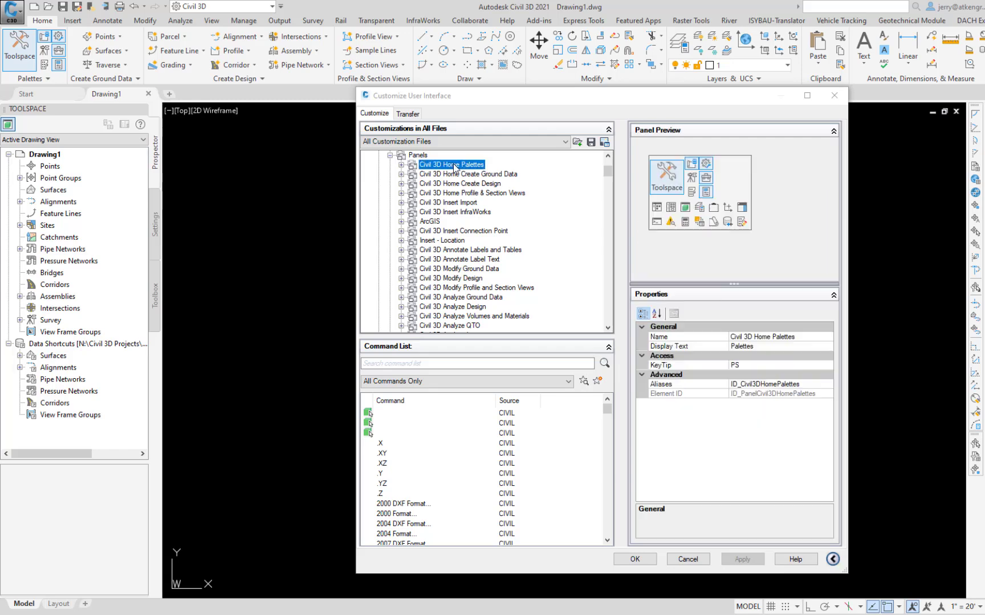
pyautogui.click(609, 262)
pyautogui.click(610, 265)
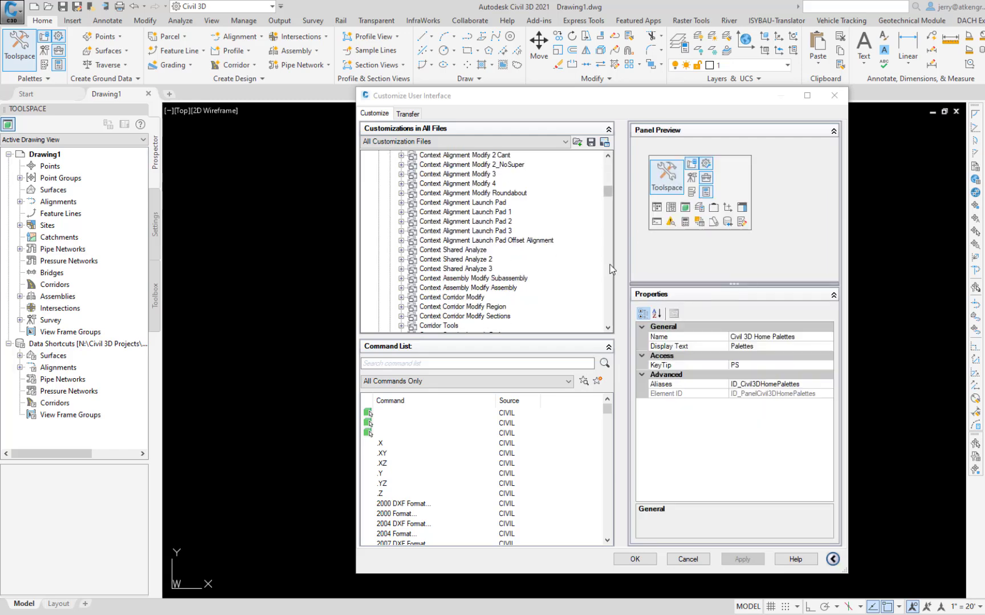
pyautogui.click(610, 267)
pyautogui.click(609, 268)
pyautogui.click(610, 268)
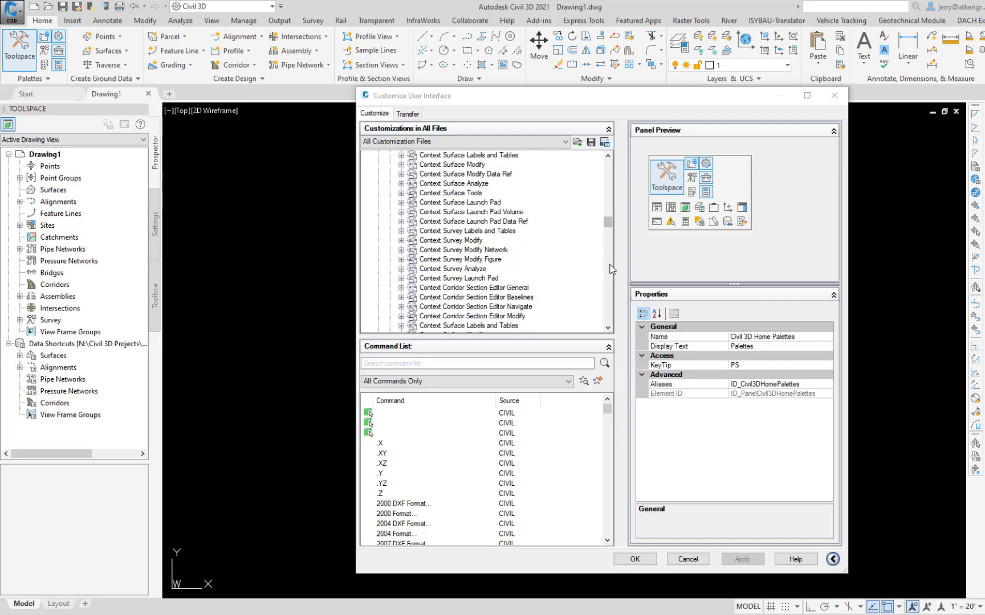
pyautogui.click(610, 268)
pyautogui.click(610, 268)
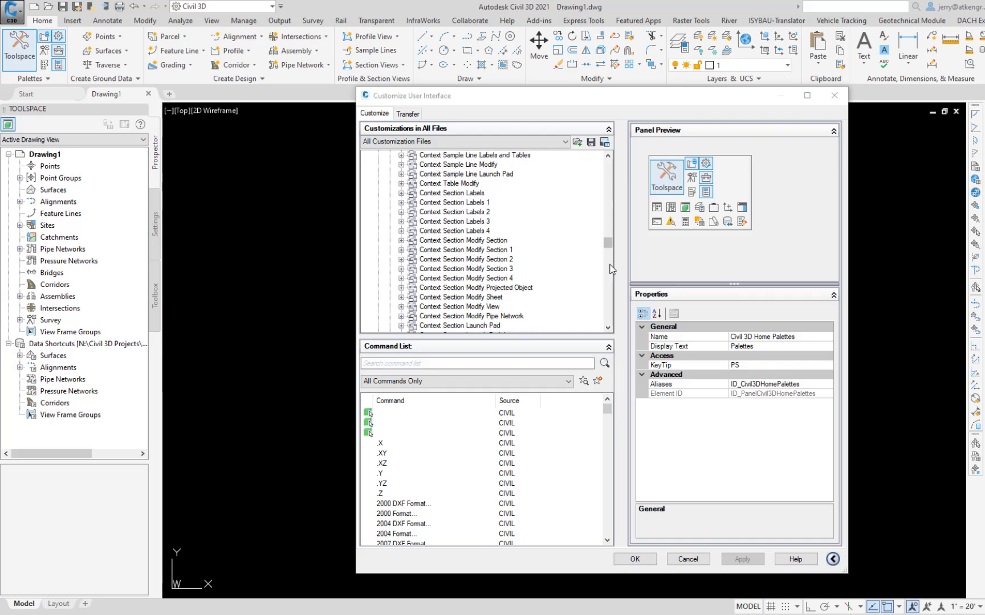
pyautogui.click(607, 281)
pyautogui.click(609, 288)
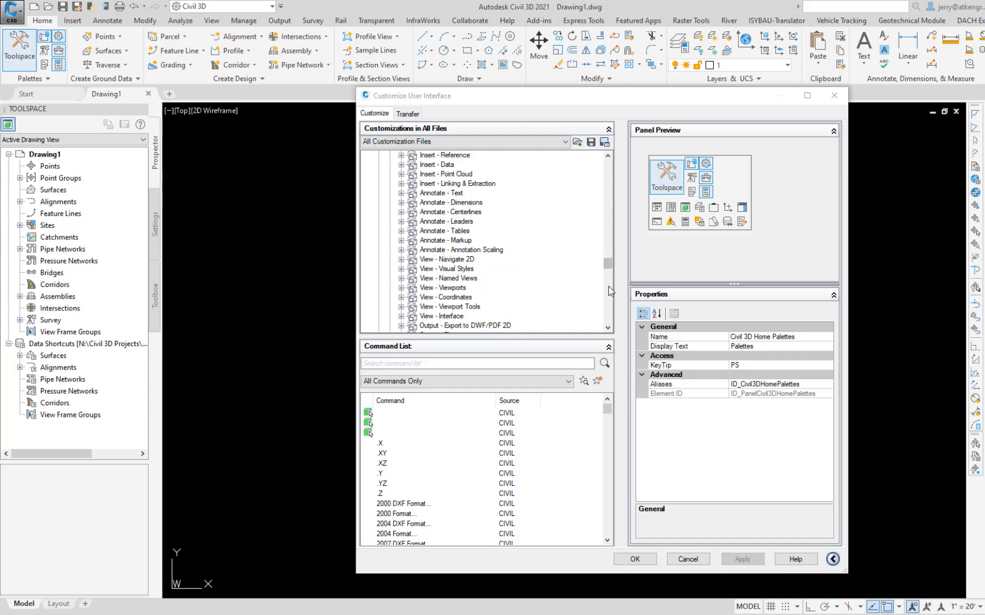
pyautogui.click(610, 292)
pyautogui.click(612, 302)
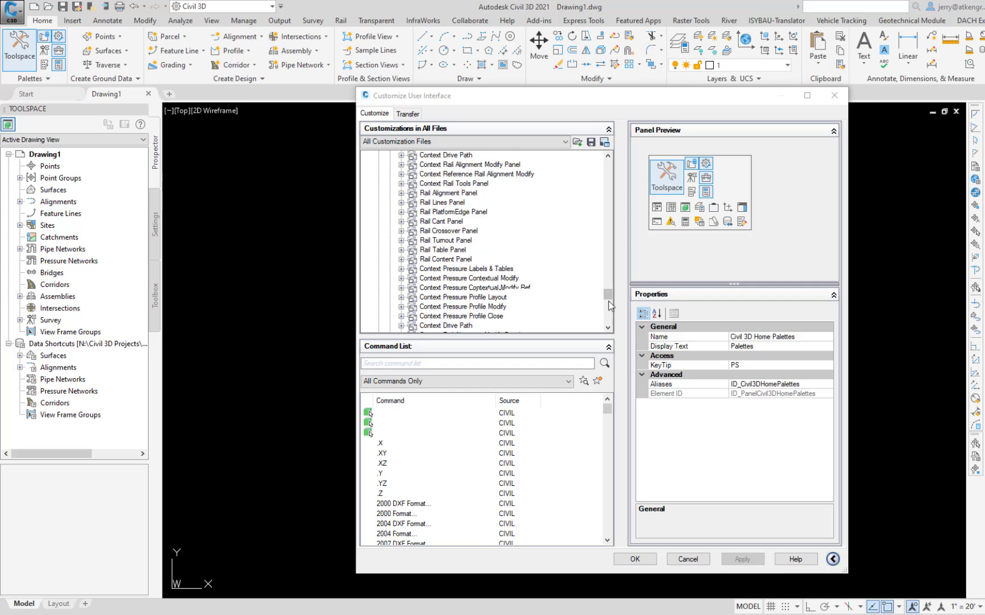
pyautogui.click(610, 310)
pyautogui.click(609, 318)
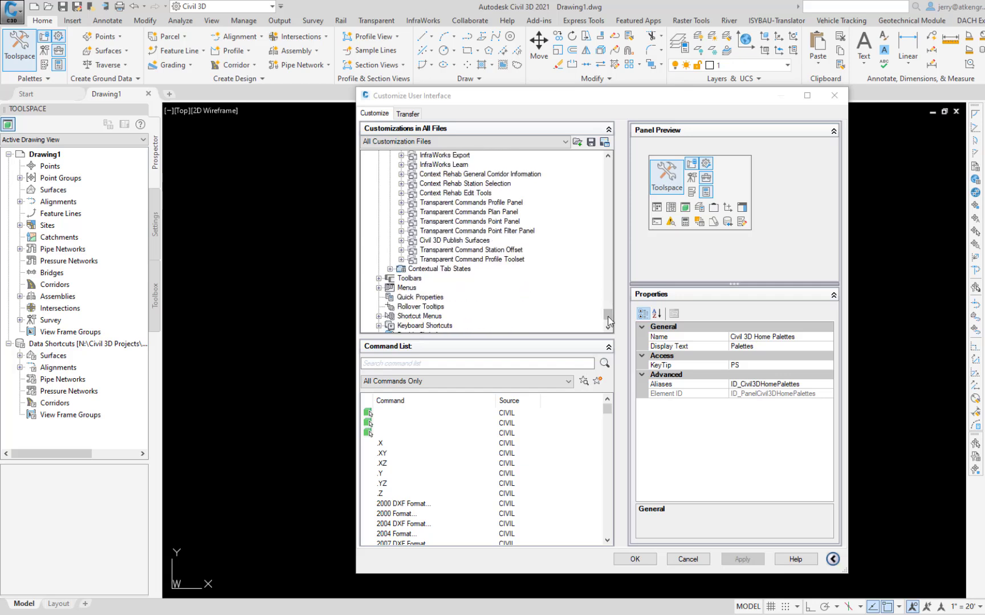
pyautogui.click(461, 260)
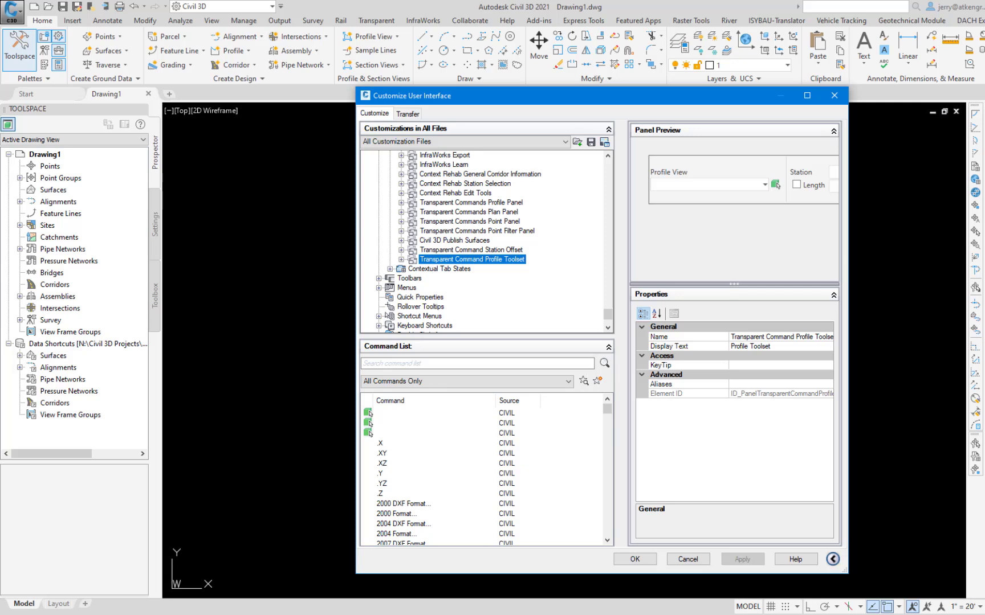
# Preview the Home 2D - Draw ribbon panel and expand it to show its rows.
pyautogui.scroll(10, 611, 241)
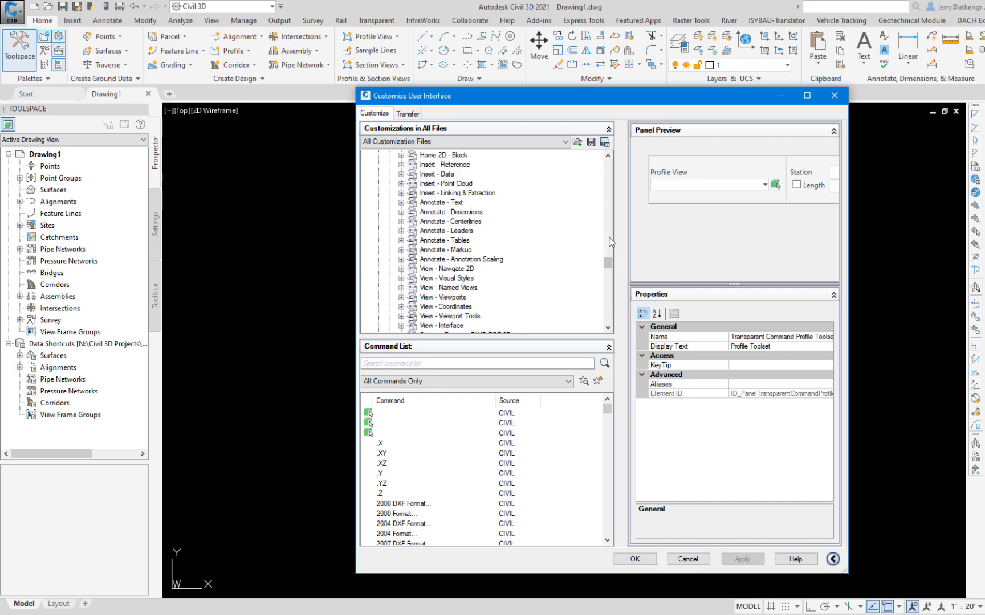
pyautogui.scroll(6, 611, 242)
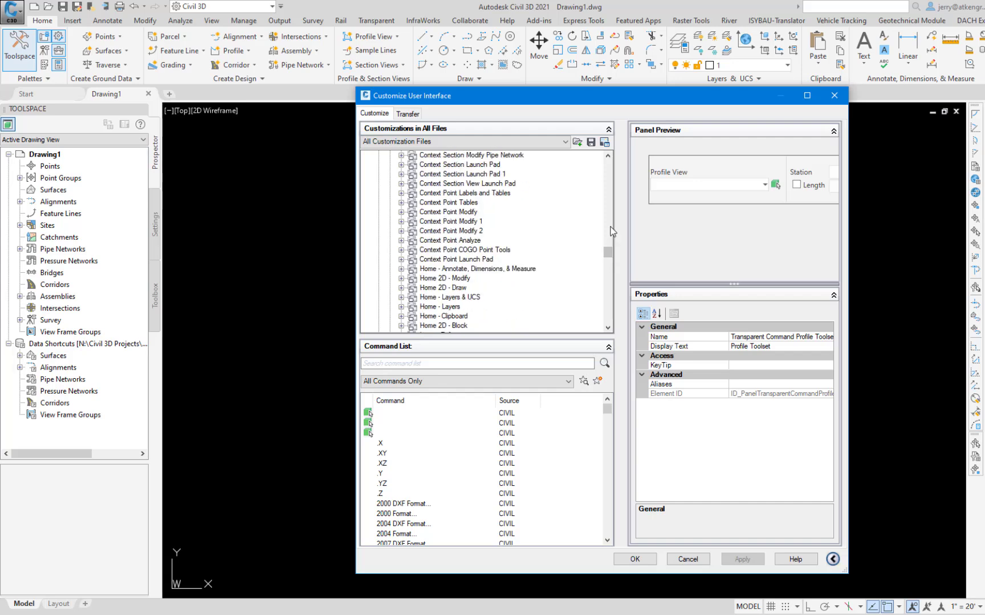
pyautogui.click(445, 288)
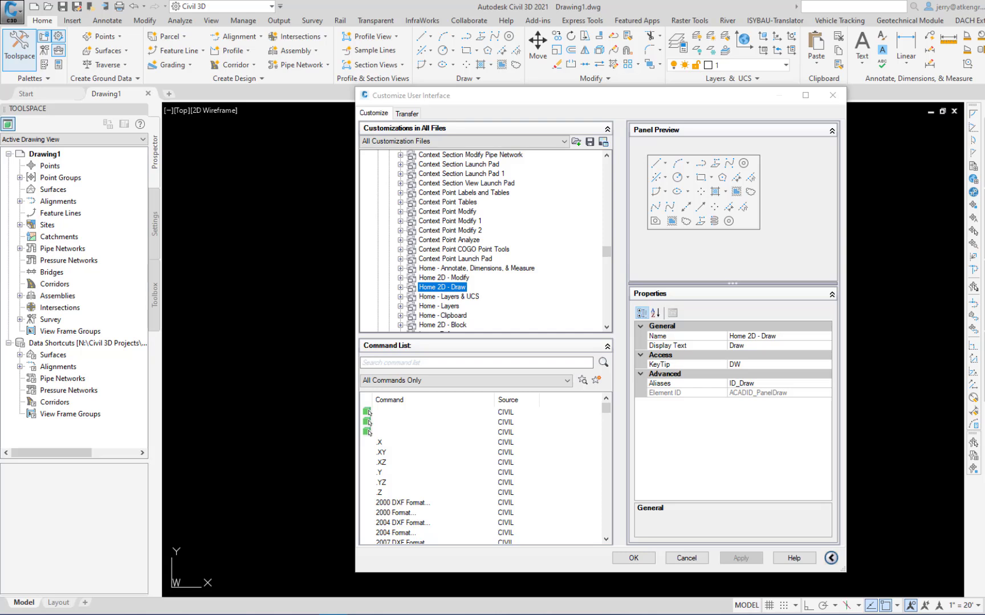
pyautogui.click(400, 287)
pyautogui.click(606, 327)
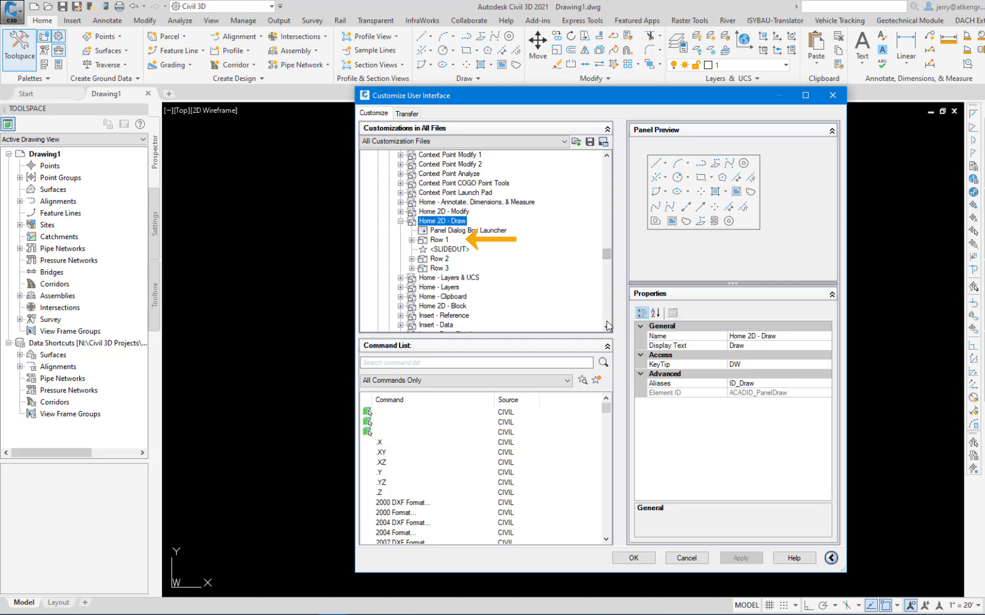
# Expand Row 1 of the Home 2D - Draw panel together with its Sub-Panel 1 and Sub-Panel 2.
pyautogui.click(412, 241)
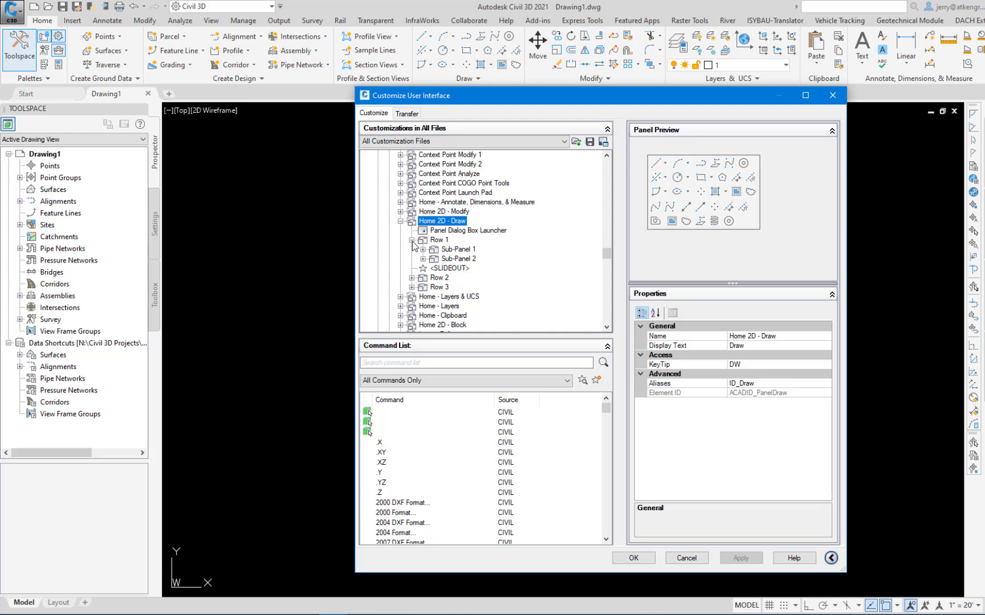
pyautogui.click(422, 249)
pyautogui.click(422, 287)
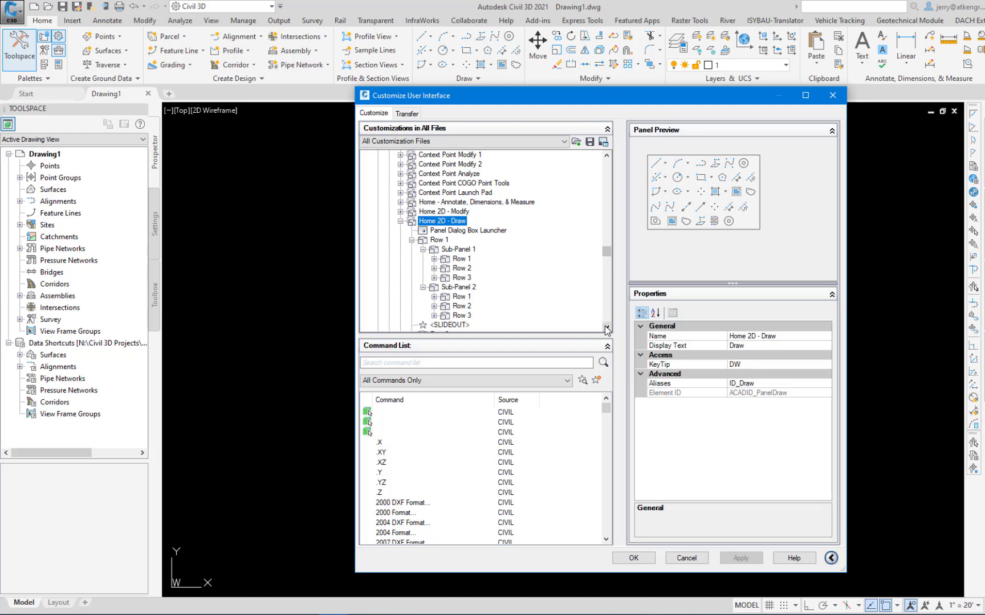
pyautogui.click(607, 329)
pyautogui.click(607, 329)
pyautogui.click(606, 329)
pyautogui.click(606, 329)
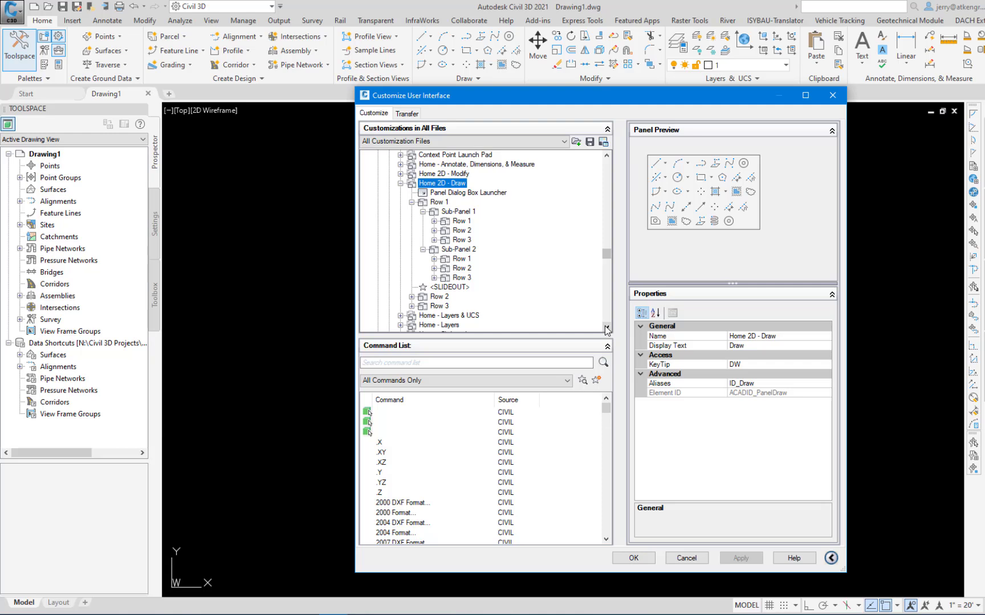
# Expand Rows 1, 2 and 3 of Sub-Panel 1 to show their commands.
pyautogui.click(435, 221)
pyautogui.click(435, 240)
pyautogui.click(434, 259)
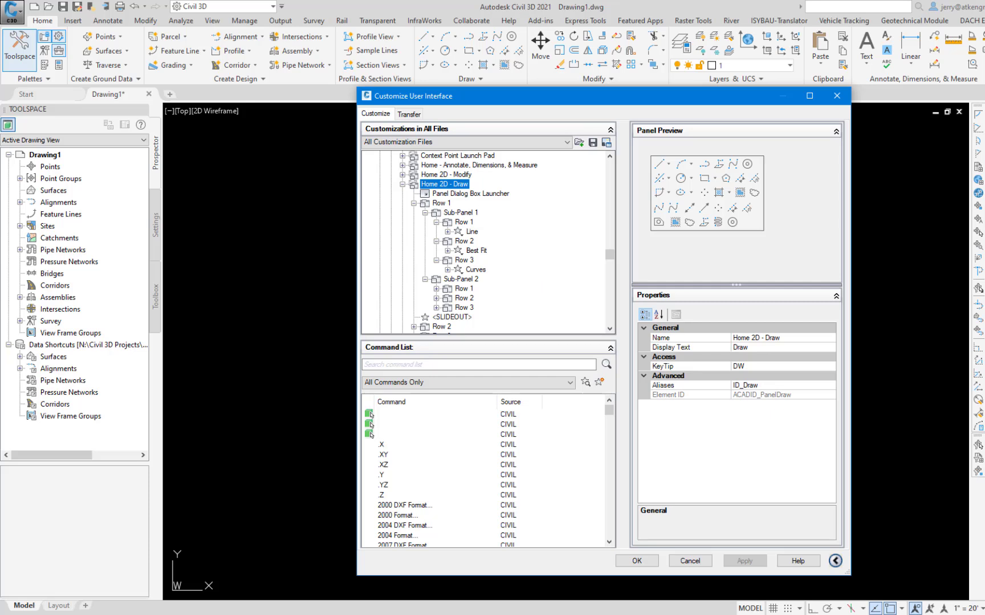
# Expand the rows of Sub-Panel 2 and examine the commands in them.
pyautogui.click(437, 289)
pyautogui.click(610, 329)
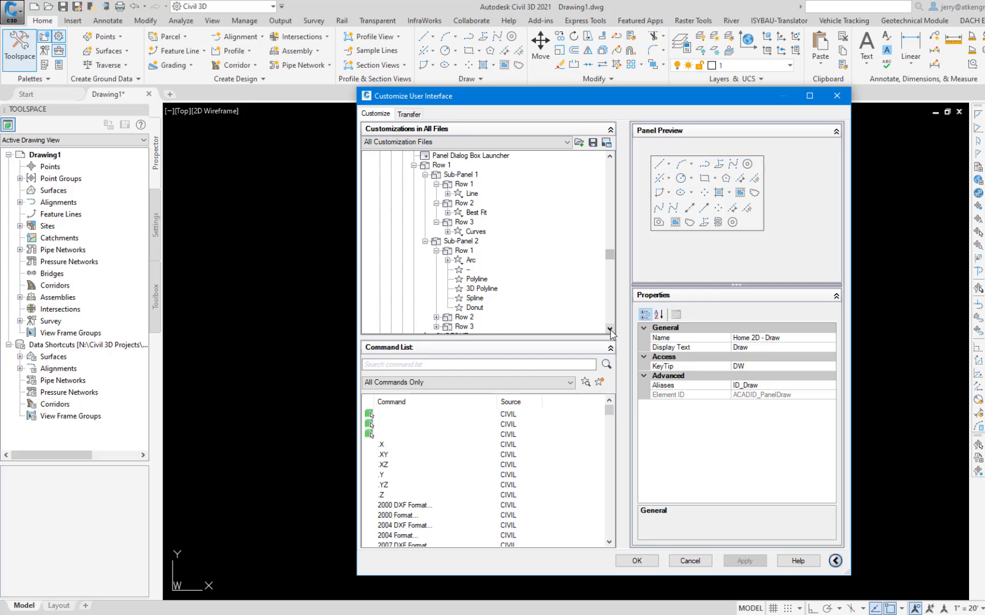
pyautogui.click(436, 318)
pyautogui.click(610, 330)
pyautogui.click(610, 330)
pyautogui.click(610, 330)
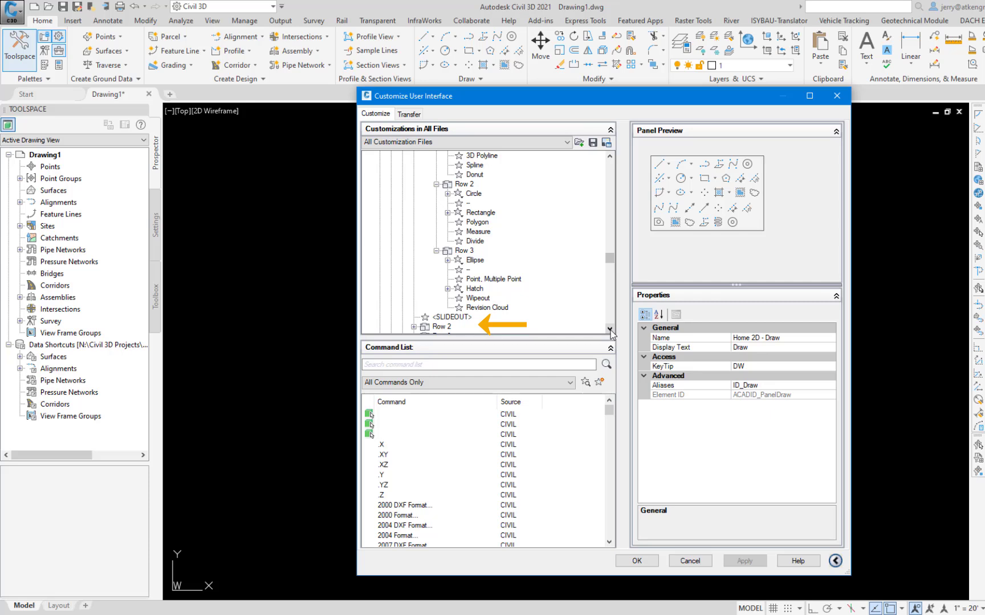
# Expand Row 2 and Row 3 beneath the Draw panel's slideout to examine their commands.
pyautogui.click(414, 327)
pyautogui.click(610, 330)
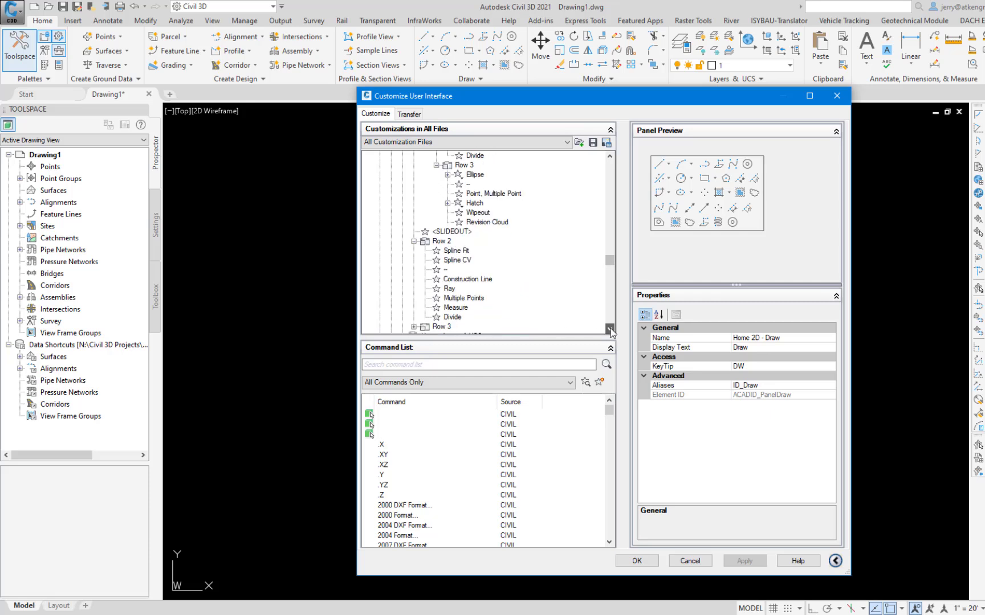
pyautogui.click(609, 329)
pyautogui.click(609, 329)
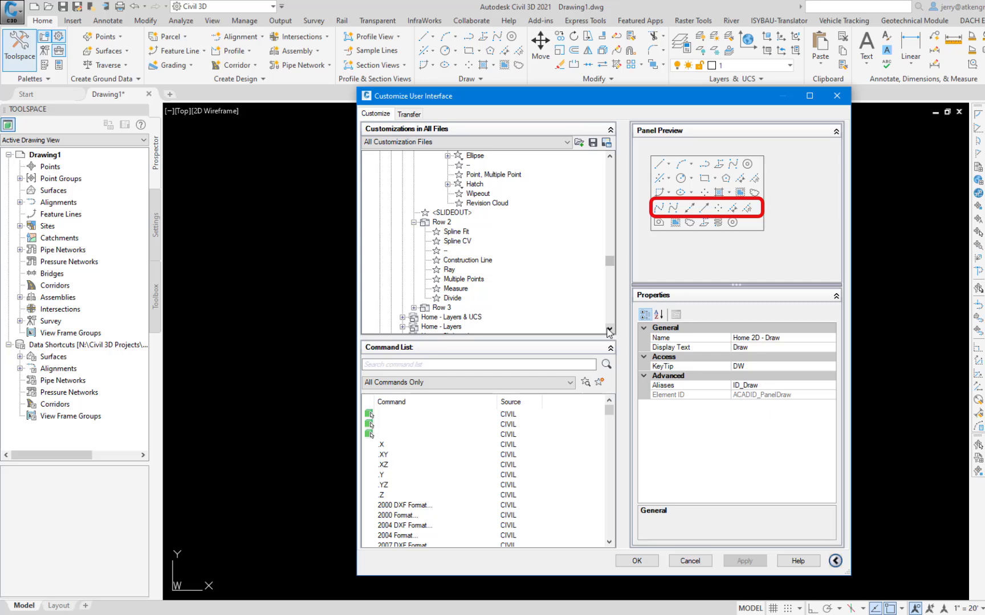
pyautogui.click(414, 307)
pyautogui.click(609, 330)
pyautogui.click(609, 330)
pyautogui.click(609, 330)
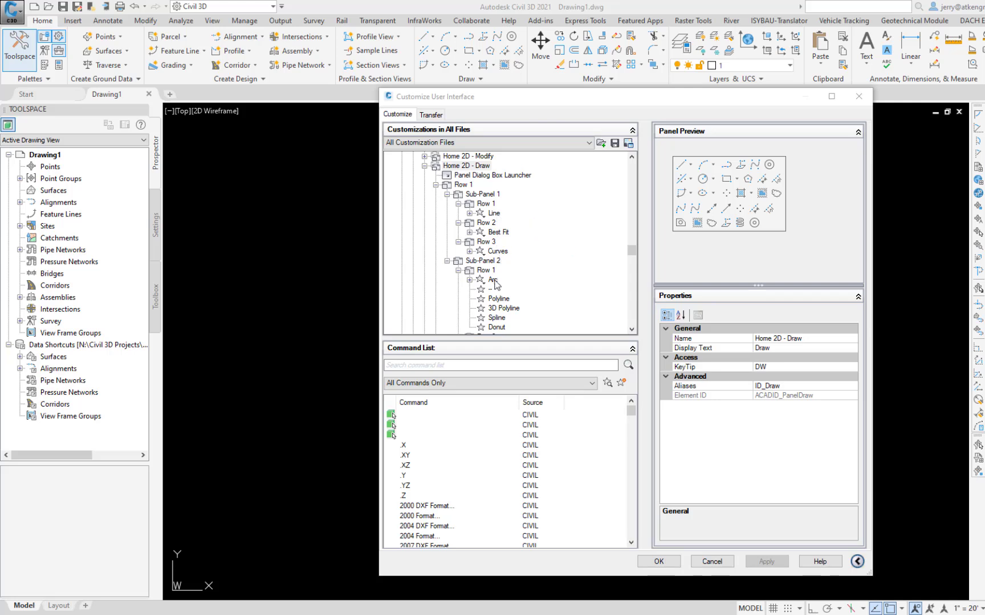
# Expand the Line drop-down in Row 1 of Sub-Panel 1 and examine its line creation commands.
pyautogui.click(468, 213)
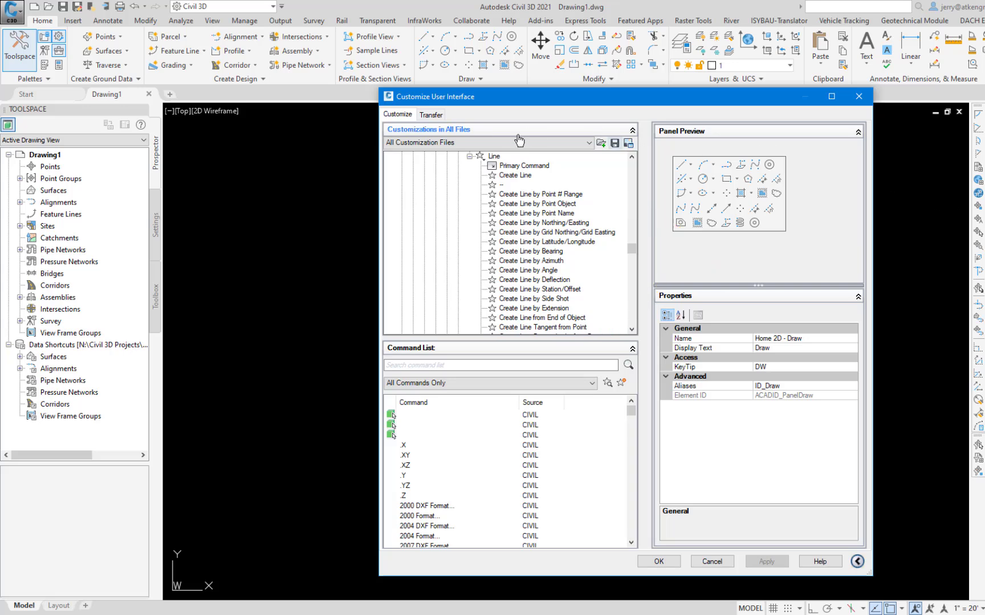
# Examine the Behavior and SplitButtonListStyle options in the properties of the Line drop-down.
pyautogui.click(496, 157)
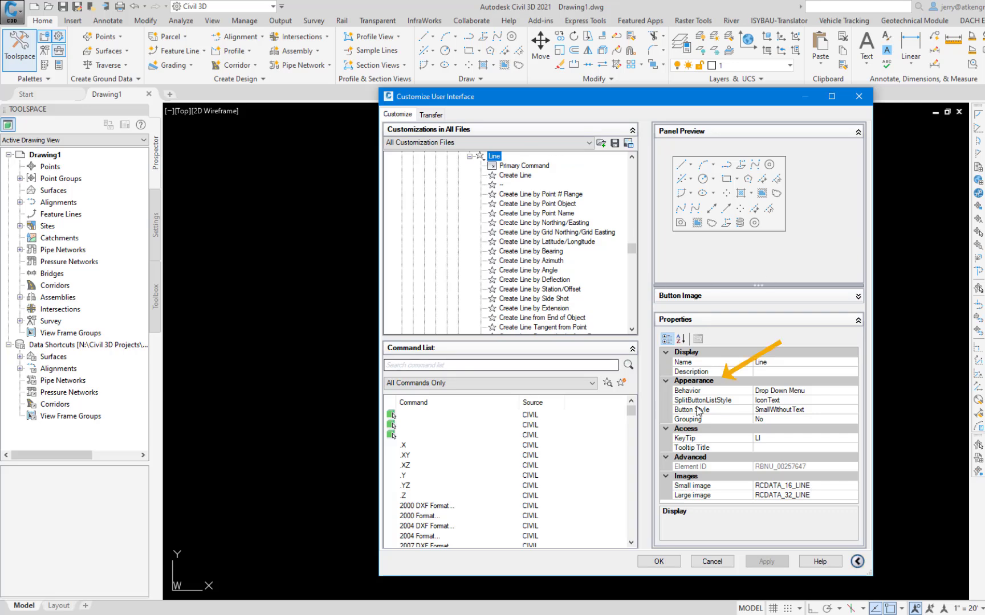
pyautogui.click(710, 391)
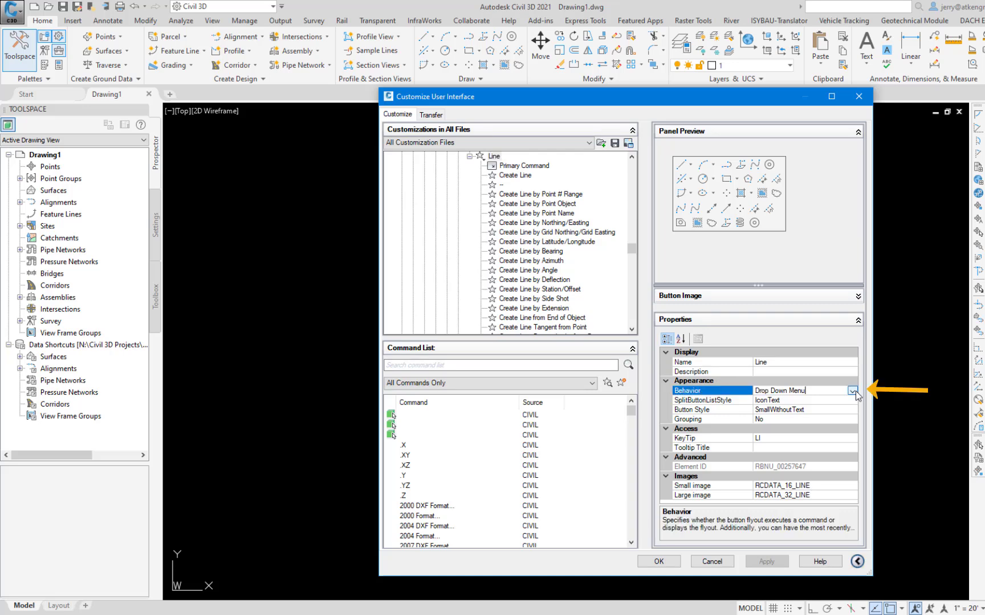
pyautogui.click(854, 389)
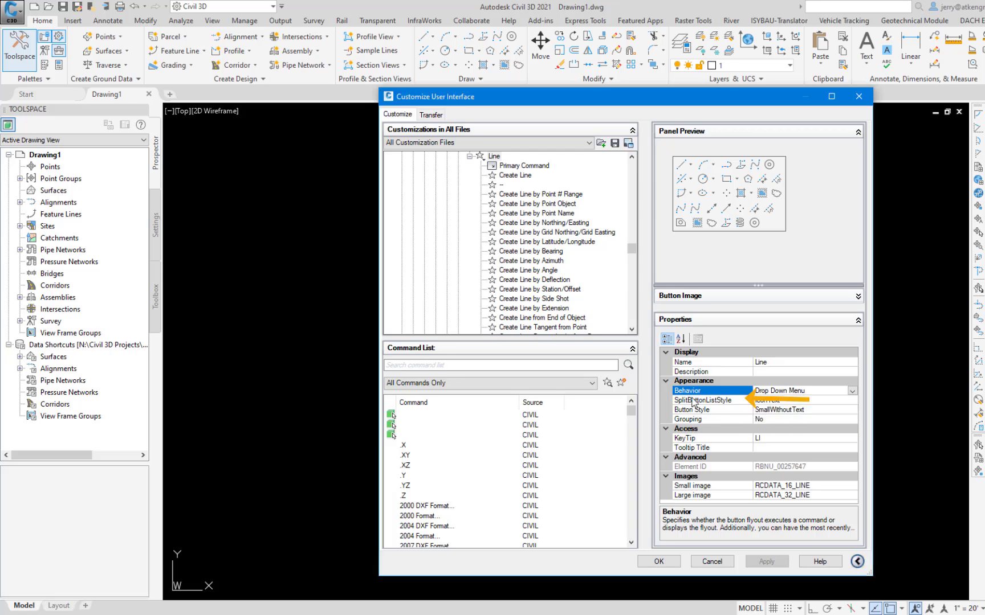
pyautogui.click(855, 401)
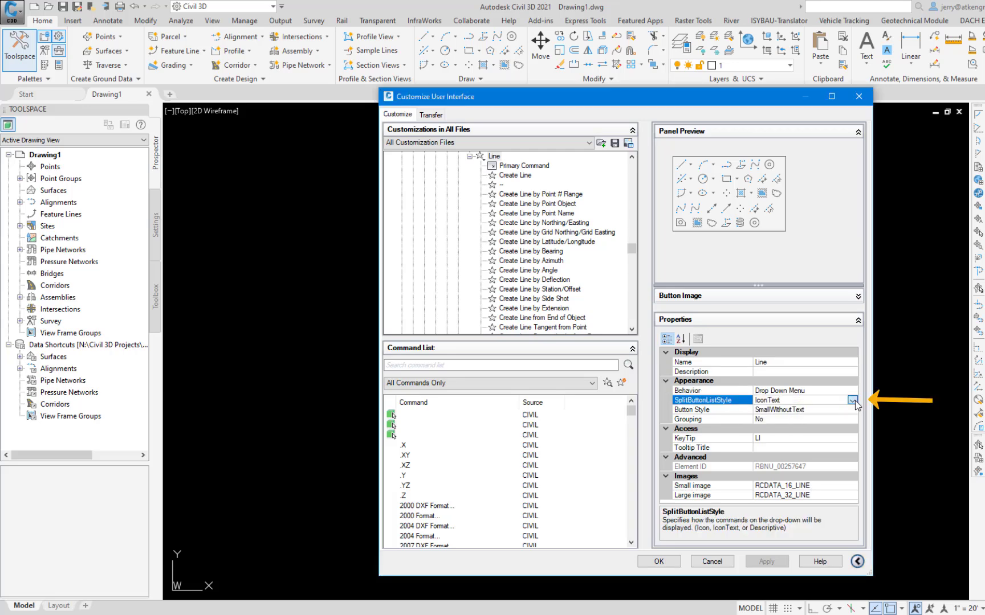
pyautogui.click(852, 400)
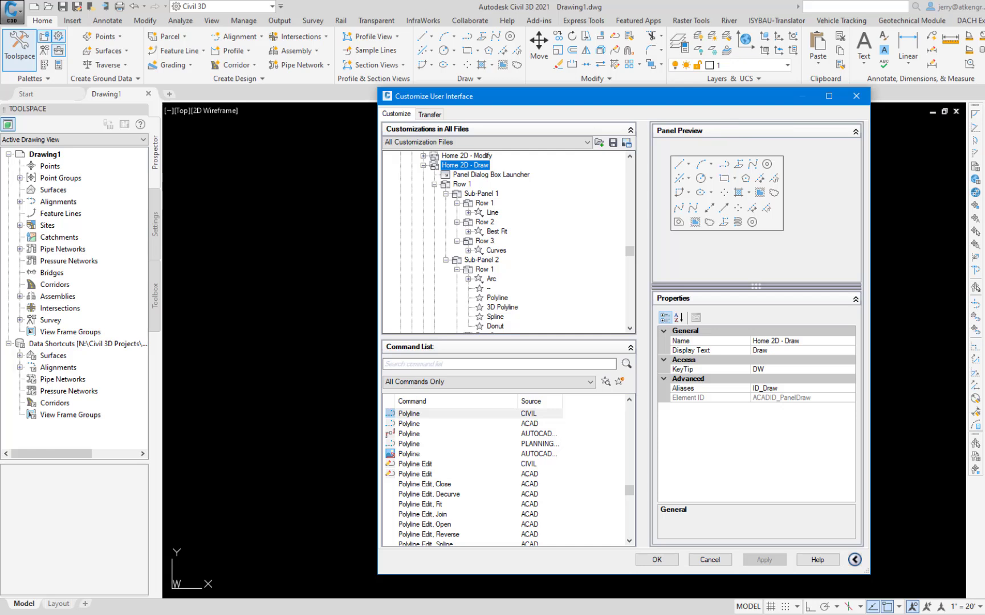
# Select the Polyline command in the Draw panel preview and examine its Button Style options.
pyautogui.click(723, 164)
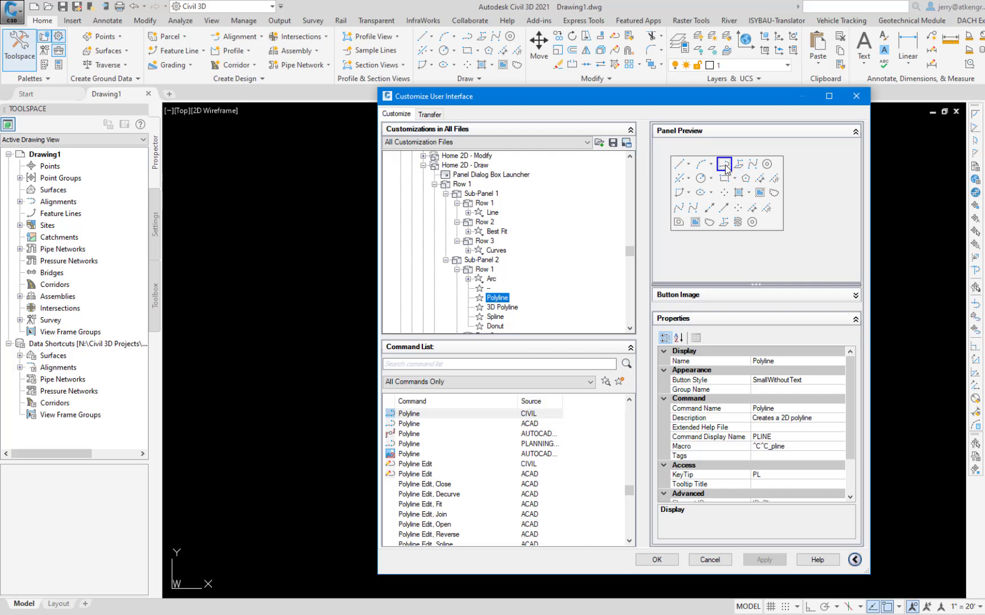
pyautogui.click(705, 381)
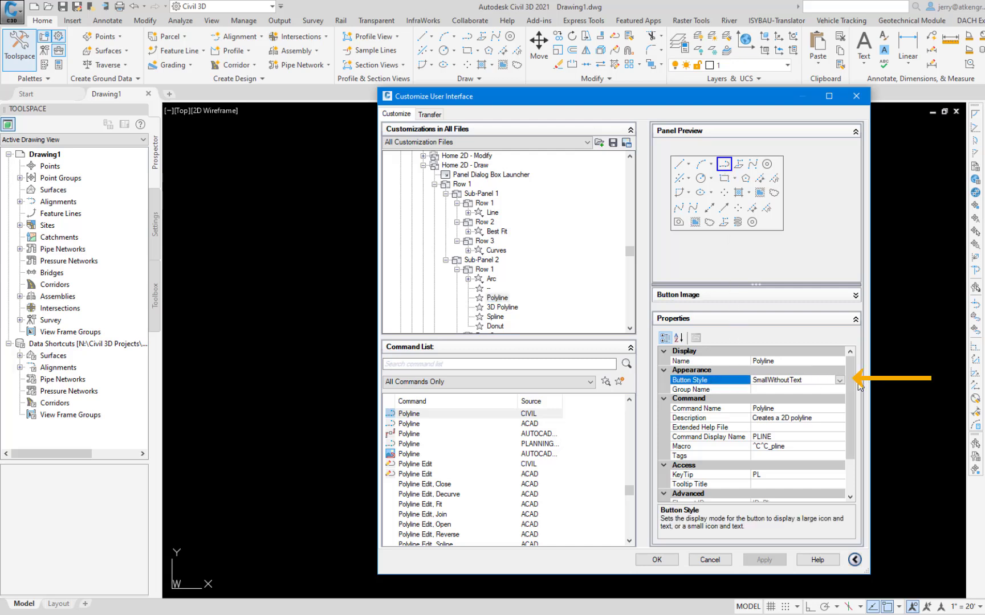
pyautogui.click(839, 381)
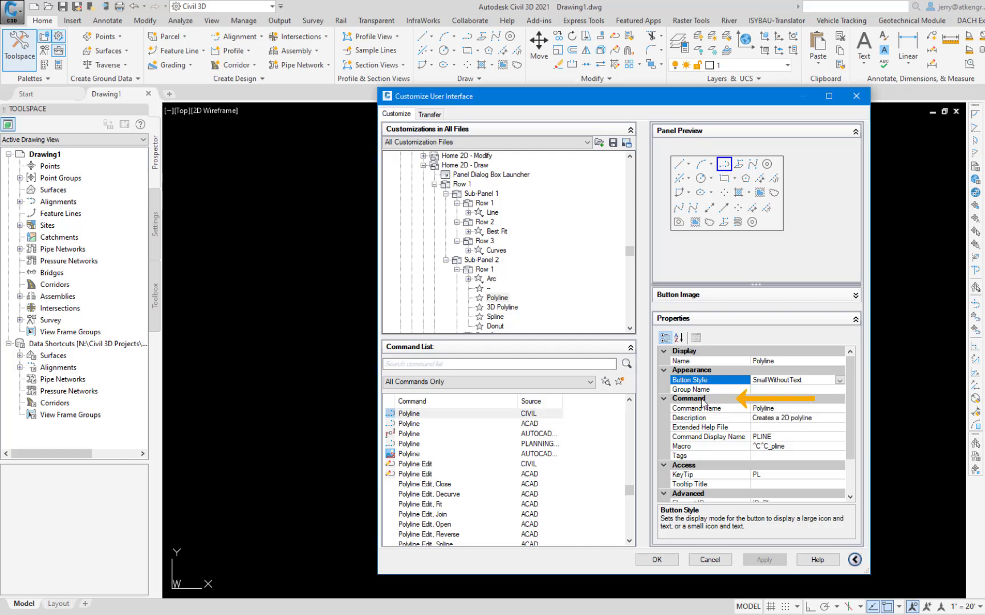
# Examine the Polyline command's Command Name, Command Display Name, Macro and KeyTip properties.
pyautogui.click(702, 408)
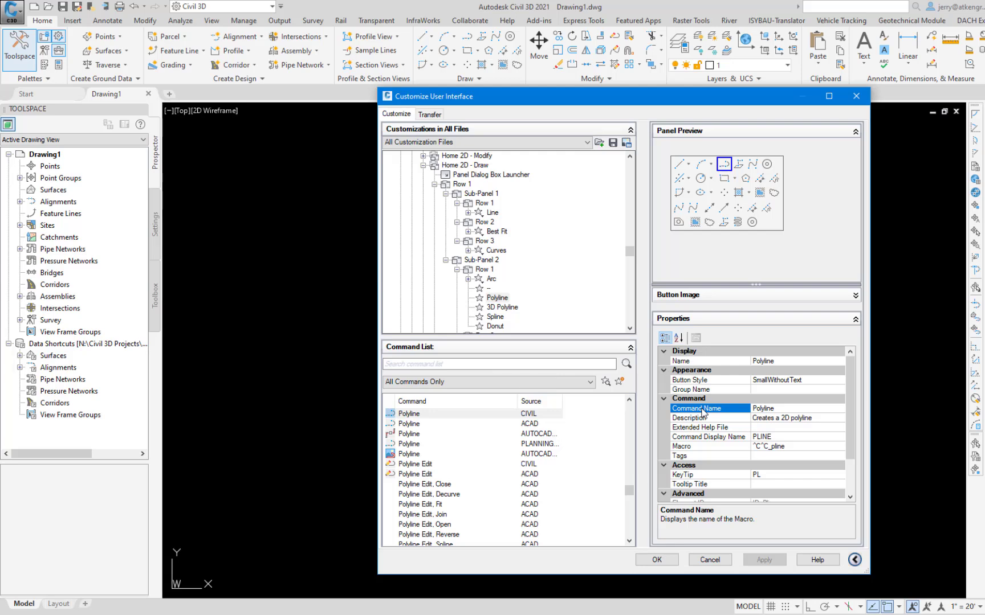
pyautogui.click(695, 437)
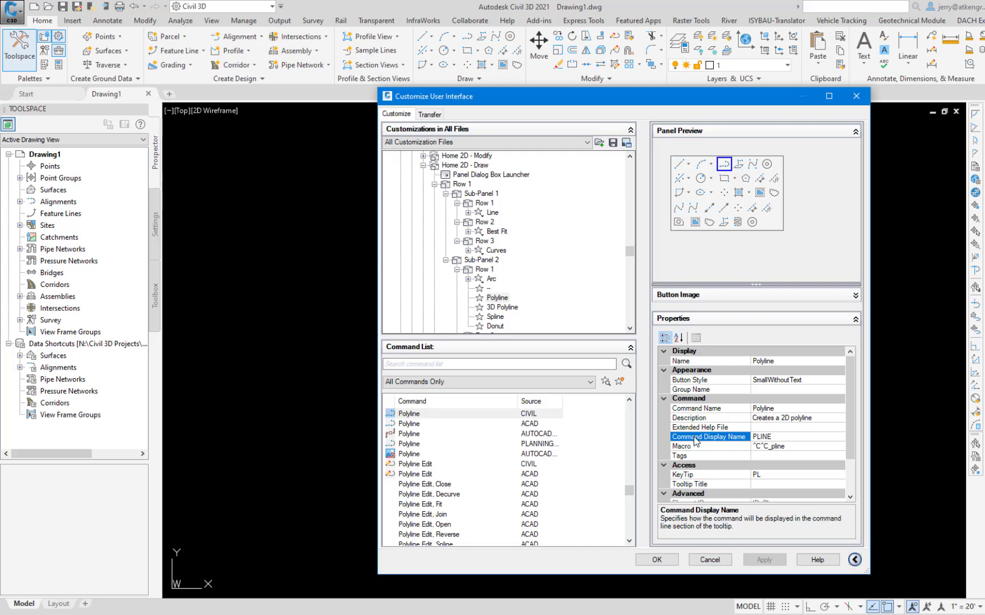
pyautogui.click(687, 446)
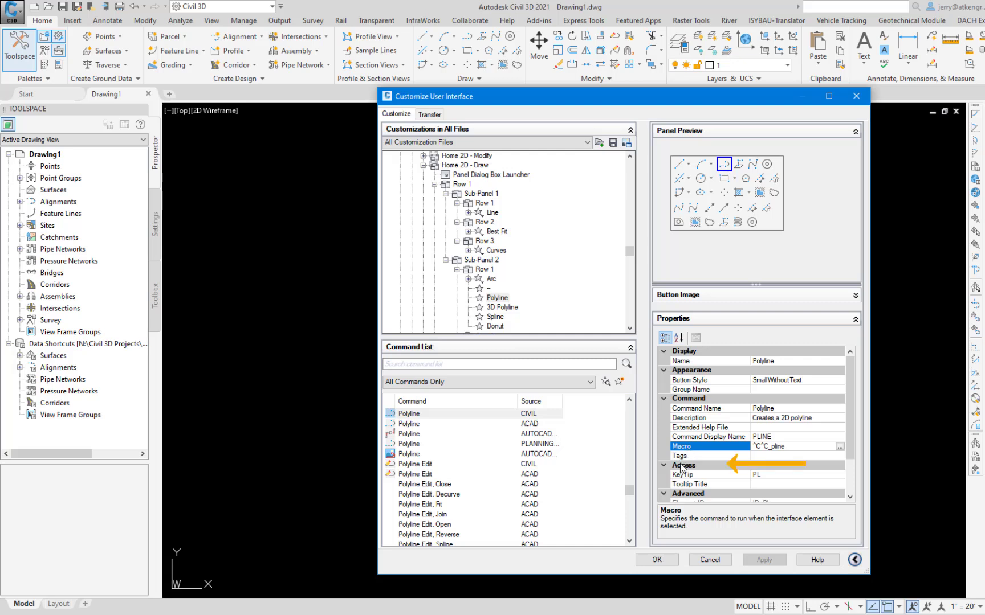
pyautogui.click(682, 466)
pyautogui.click(685, 476)
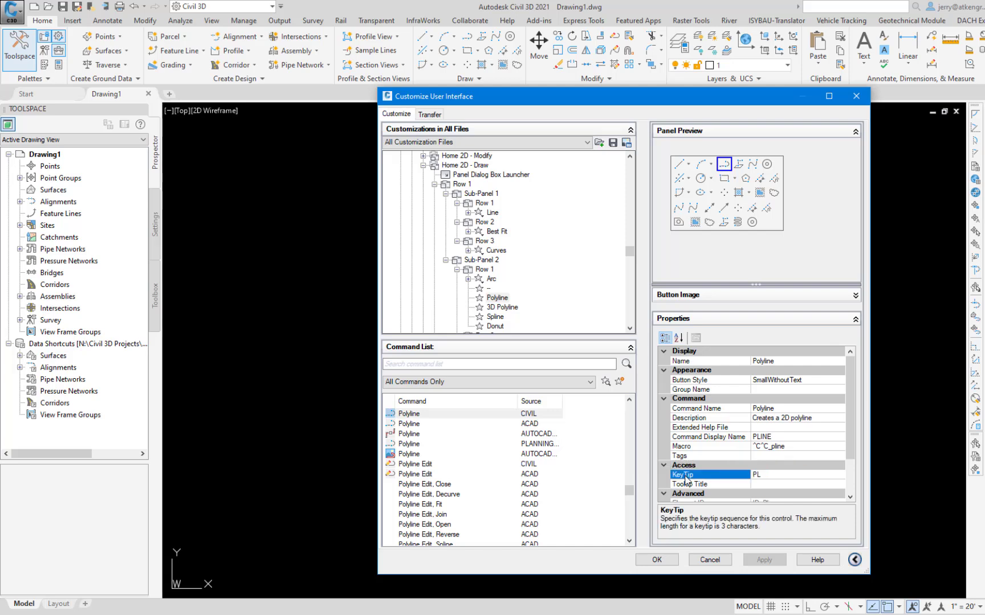
# Examine the Small image and Large image properties of the Polyline command.
pyautogui.scroll(-2, 686, 481)
pyautogui.click(683, 474)
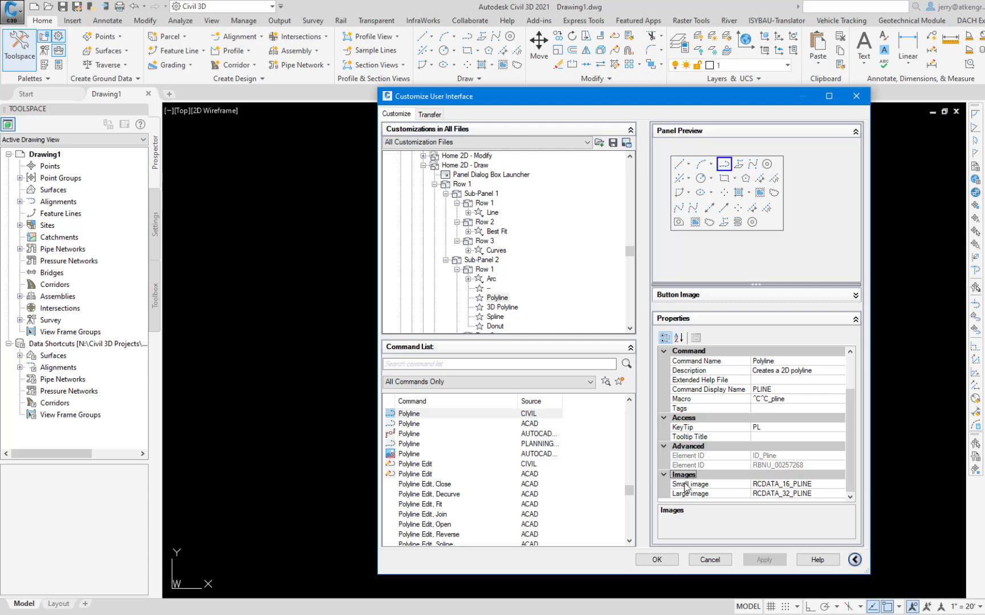
pyautogui.click(686, 484)
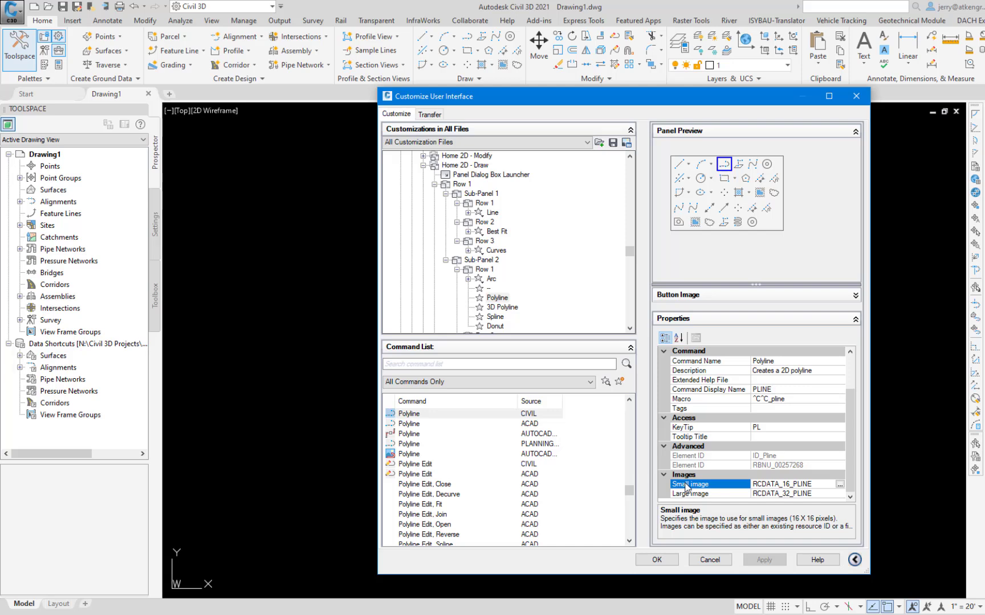
pyautogui.click(688, 494)
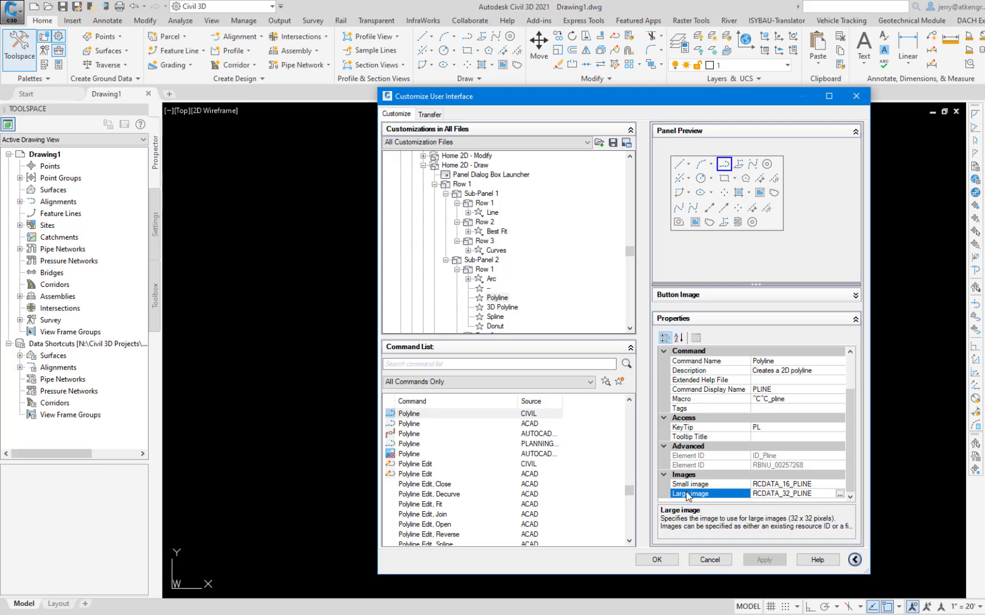
pyautogui.click(840, 494)
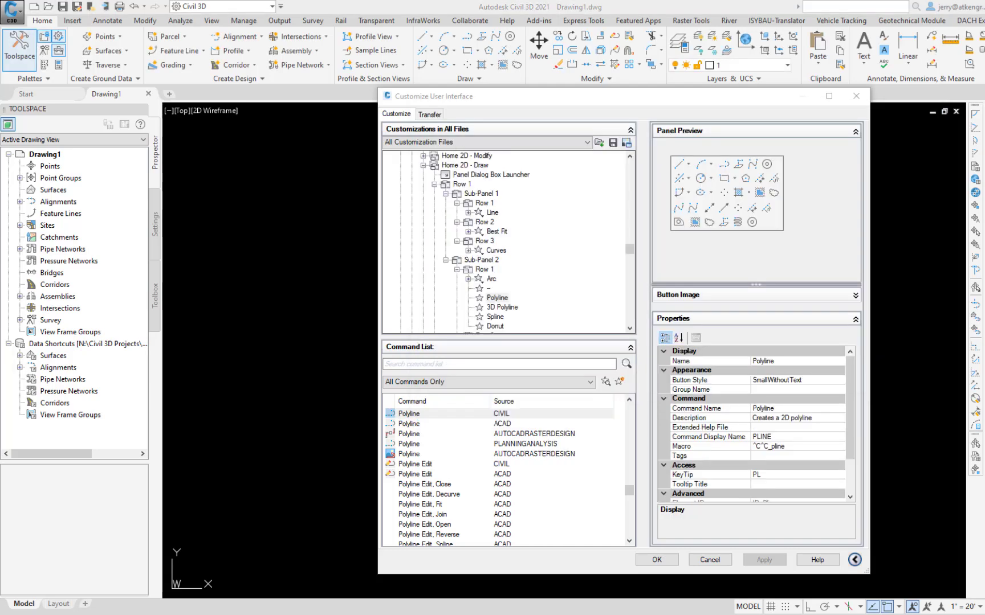
# Review the Command List category filters, keep All Commands Only, and select the CIVIL Polyline command.
pyautogui.click(590, 382)
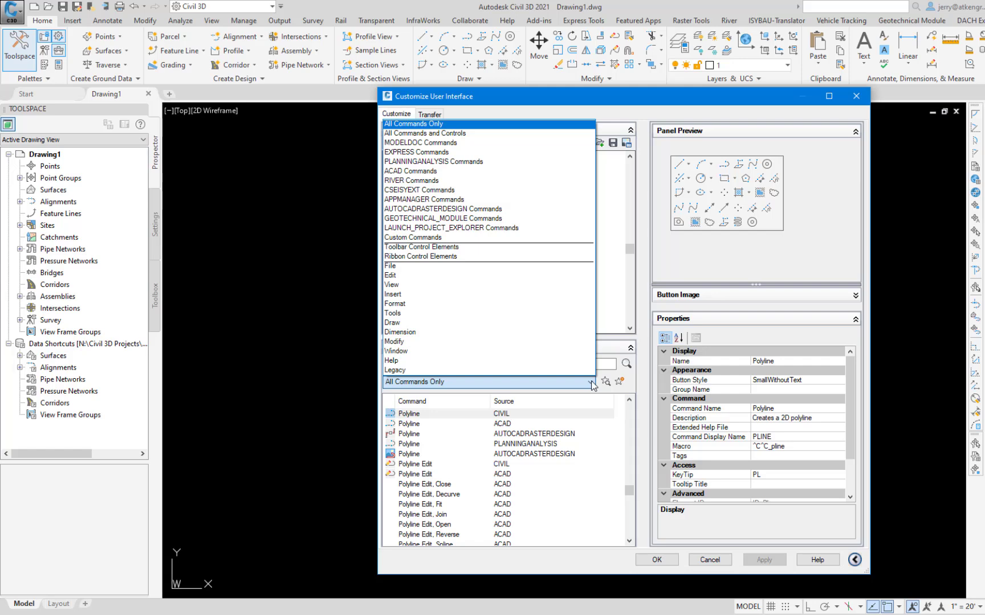
pyautogui.click(437, 124)
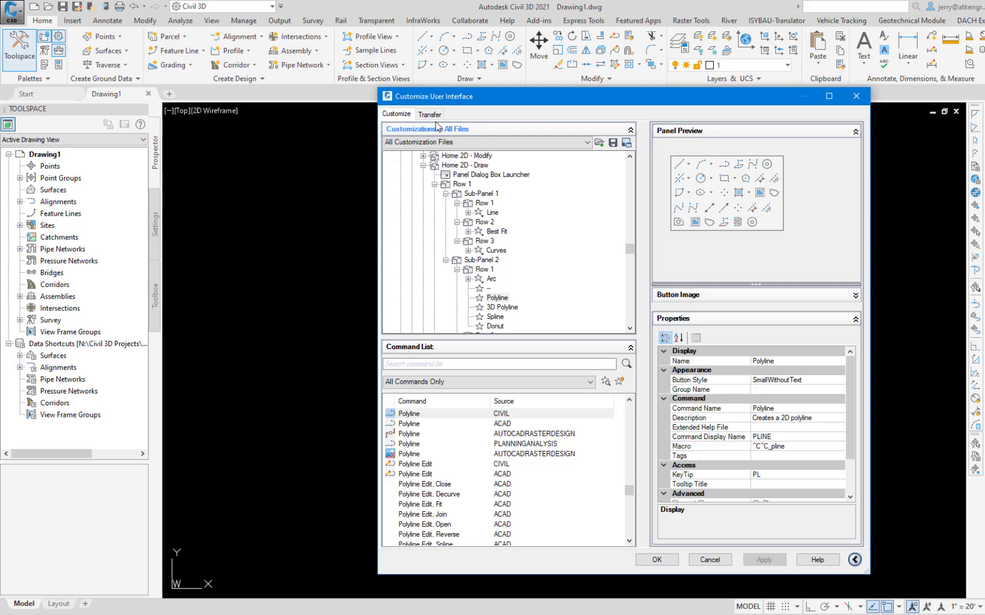
pyautogui.click(405, 415)
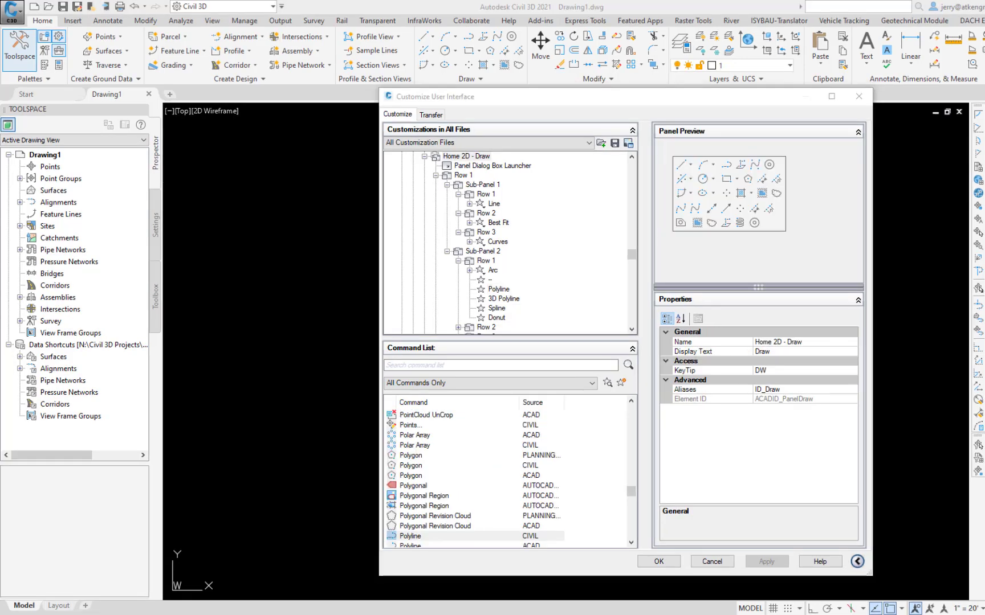
# Move Polyline below 3D Polyline in Row 1 of Sub-Panel 2 and inspect the separator after Arc.
pyautogui.click(726, 165)
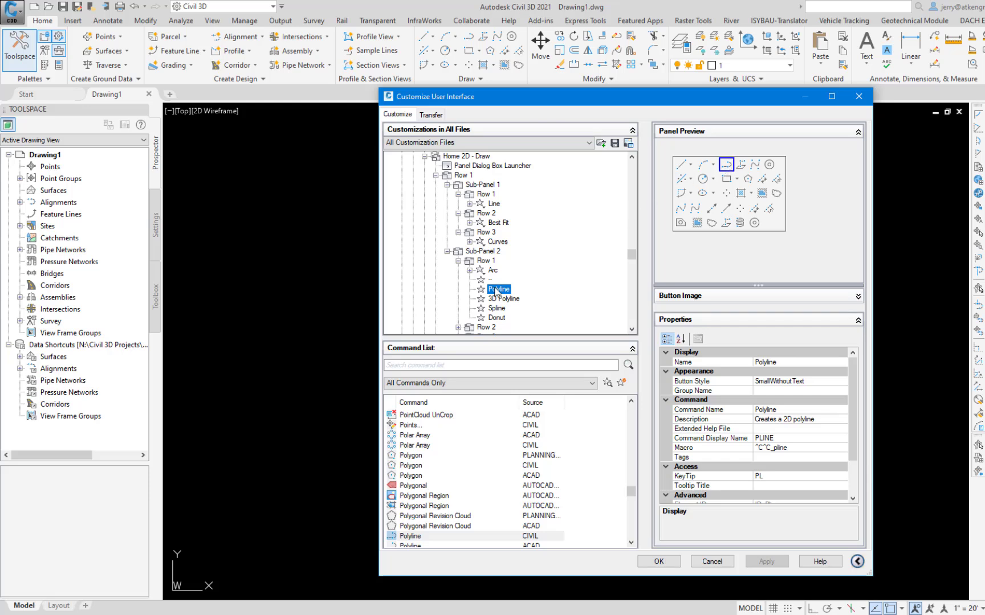
pyautogui.moveTo(497, 291)
pyautogui.mouseDown()
pyautogui.moveTo(499, 310)
pyautogui.moveTo(499, 302)
pyautogui.mouseUp()
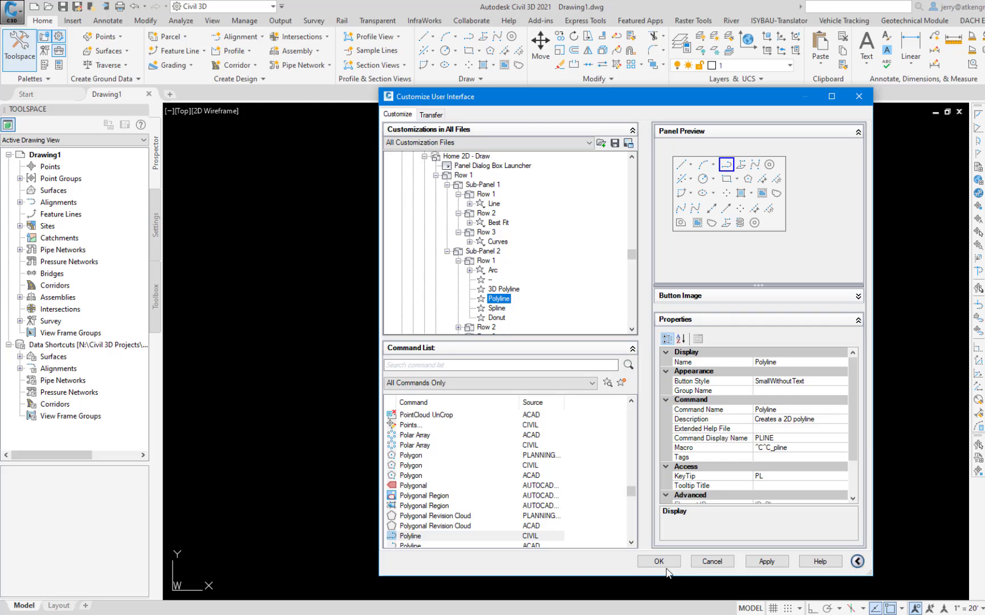
pyautogui.click(489, 281)
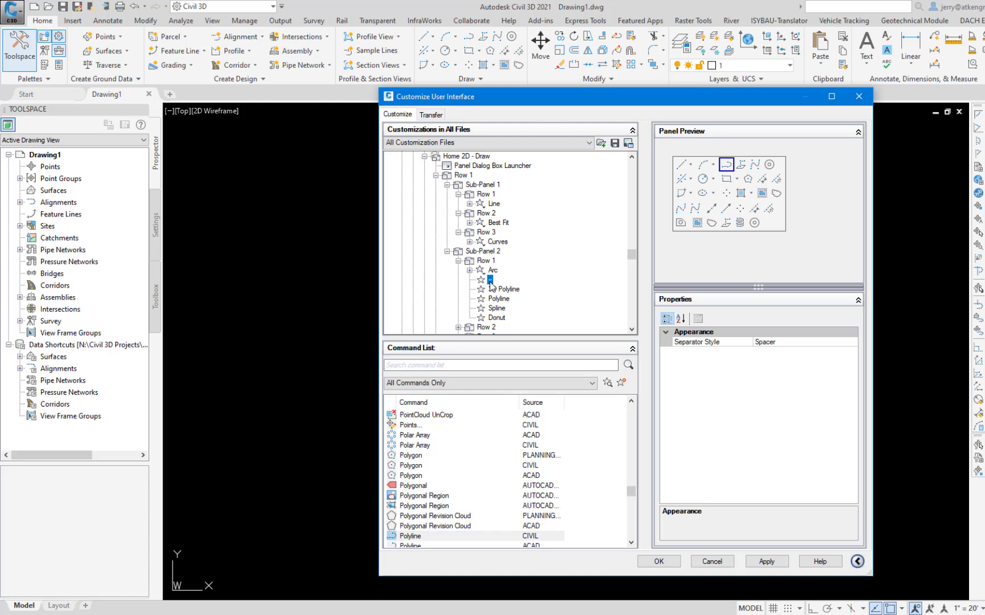
# Add a new row under the slideout of the Home 2D - Draw panel.
pyautogui.scroll(-6, 489, 284)
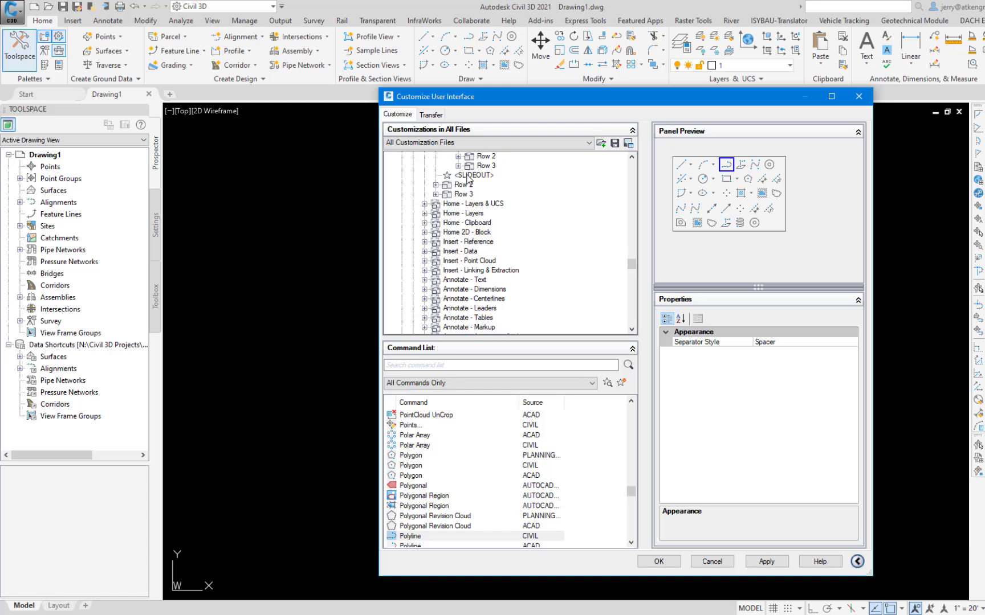
pyautogui.rightClick(469, 175)
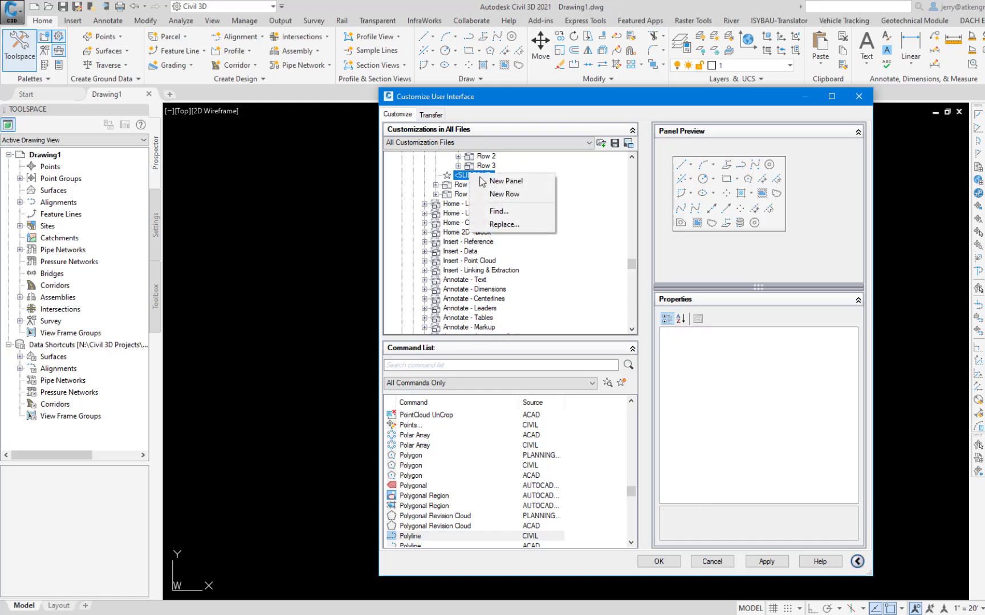
pyautogui.click(511, 195)
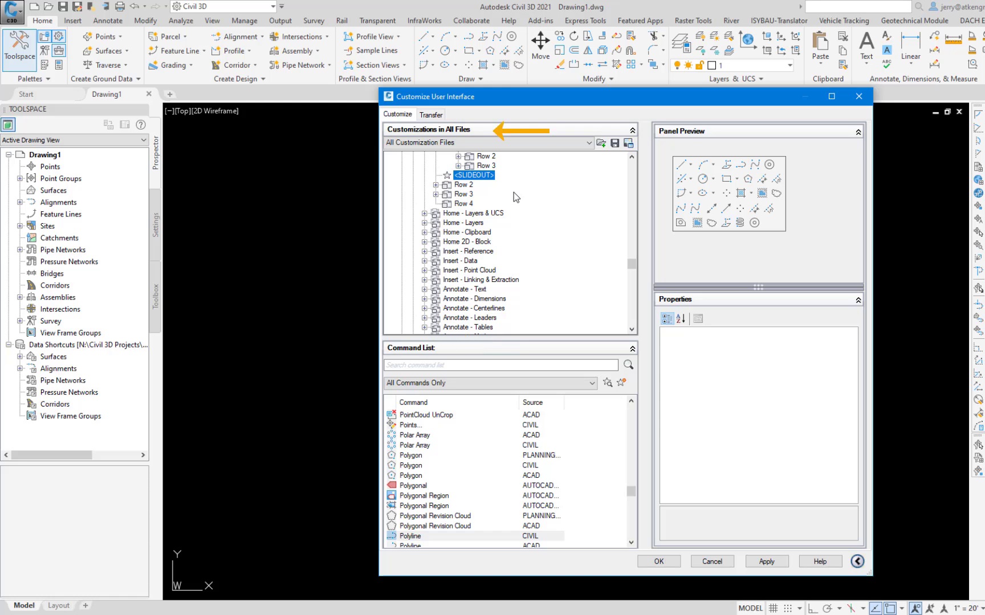
# Add the CIVIL Polar Array and Points commands to the new Row 4 beneath the Draw panel's slideout.
pyautogui.rightClick(424, 448)
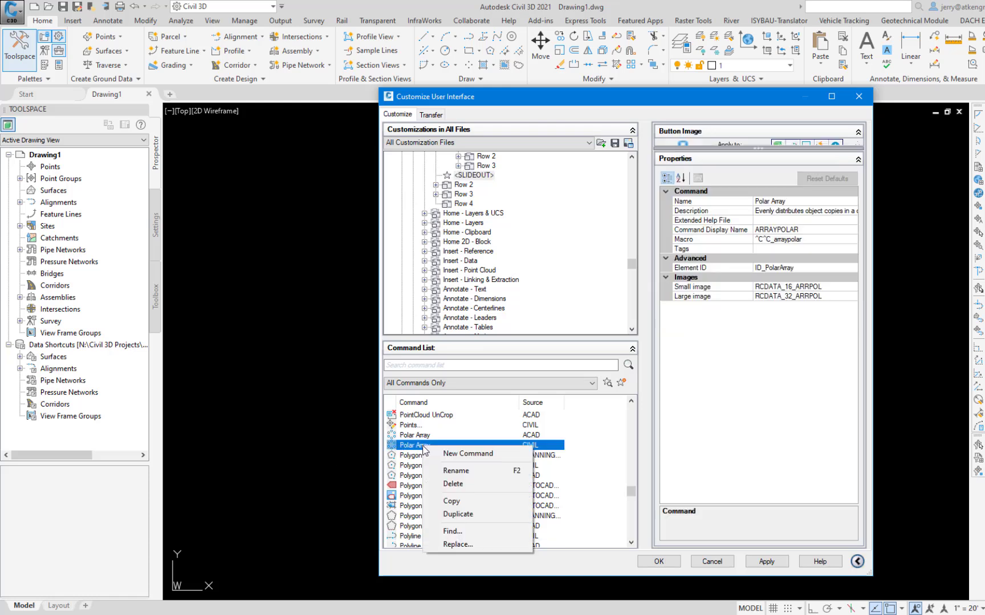
pyautogui.click(456, 502)
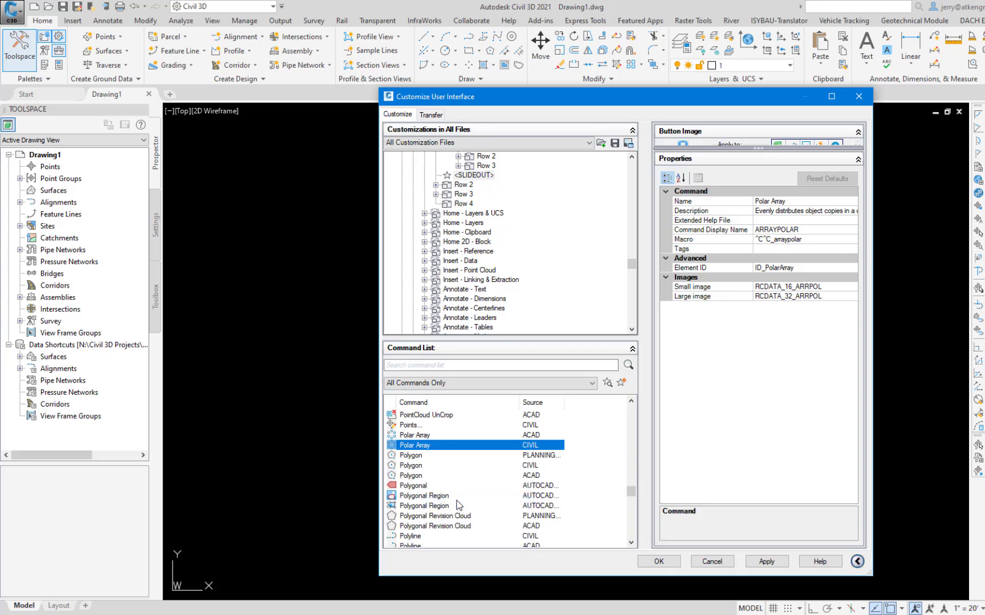
pyautogui.click(461, 204)
pyautogui.rightClick(462, 204)
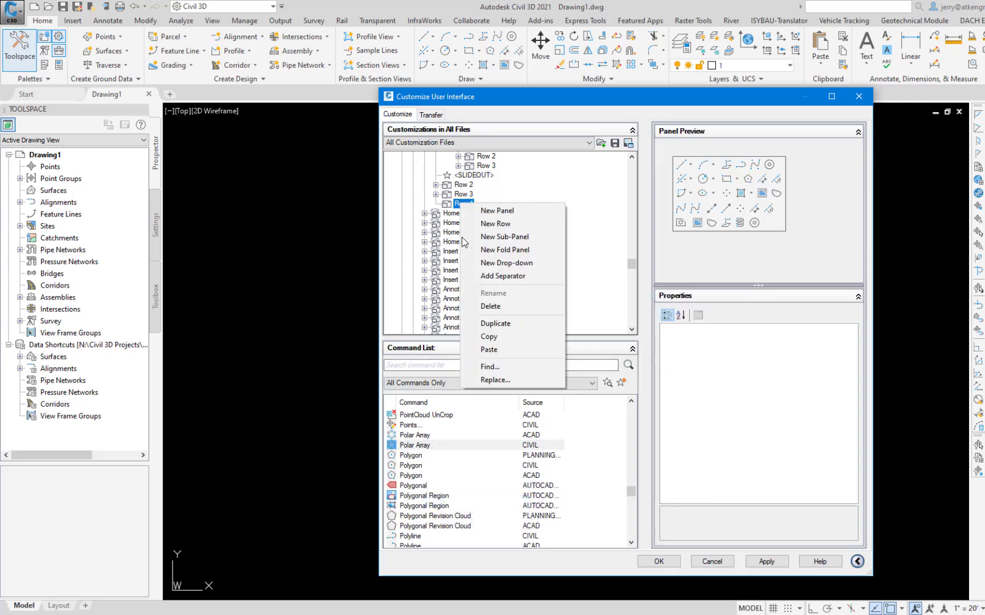
pyautogui.click(488, 350)
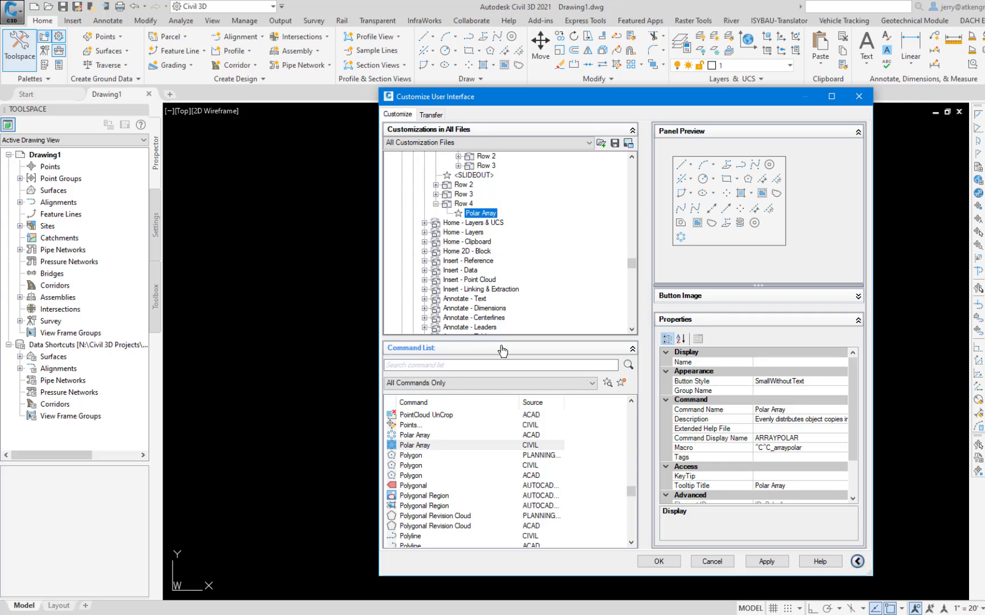
pyautogui.moveTo(409, 425); pyautogui.dragTo(498, 268)
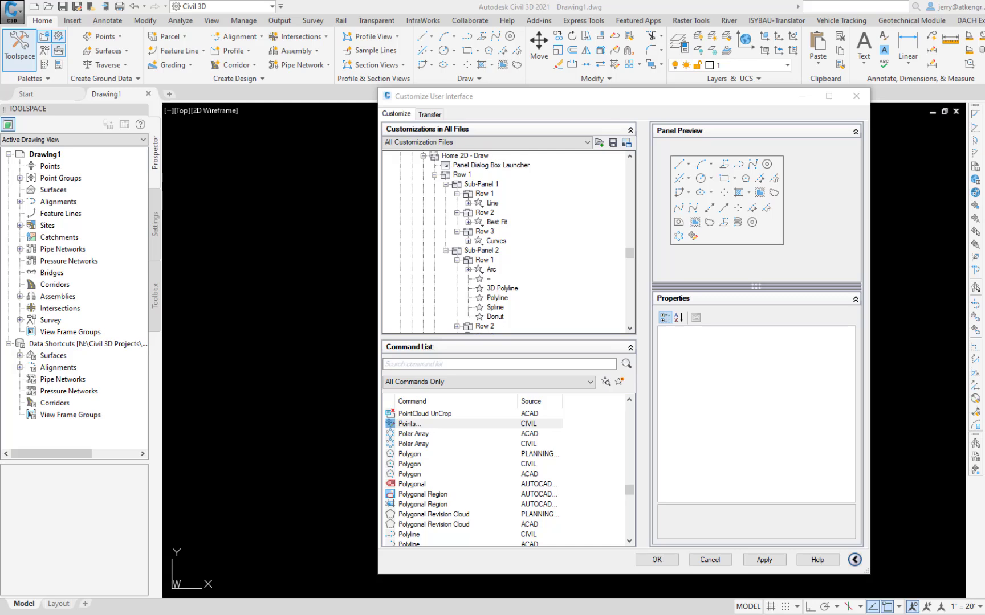
# Add a new row to Sub-Panel 1 of the Home 2D - Draw panel.
pyautogui.rightClick(465, 156)
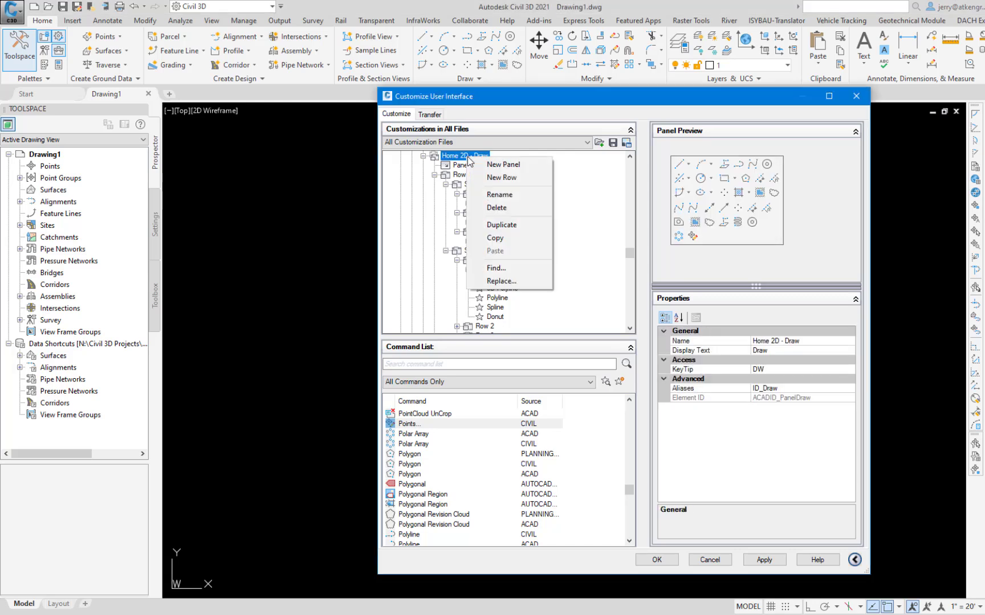
pyautogui.rightClick(466, 176)
pyautogui.rightClick(490, 186)
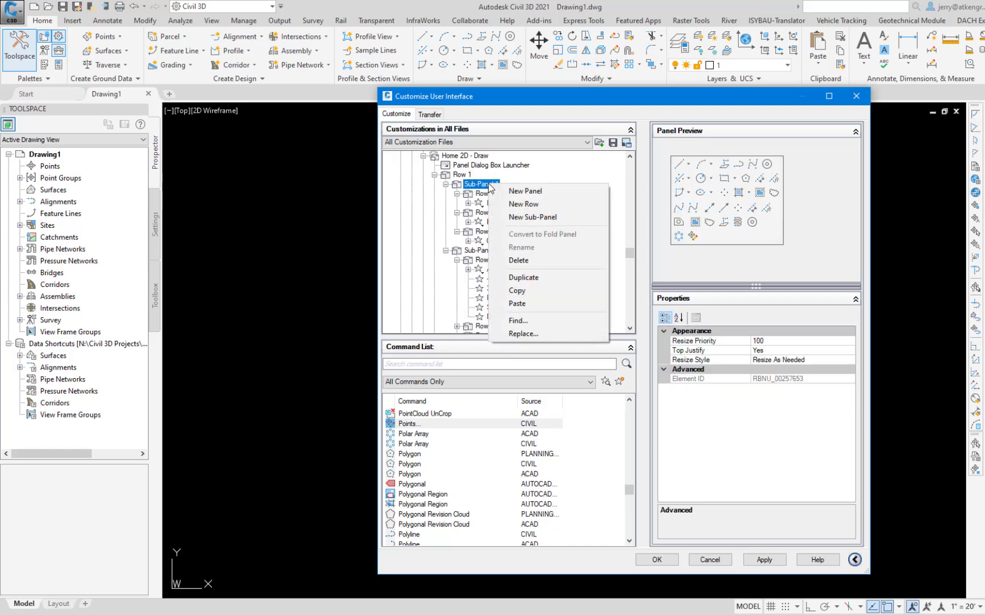
pyautogui.click(523, 204)
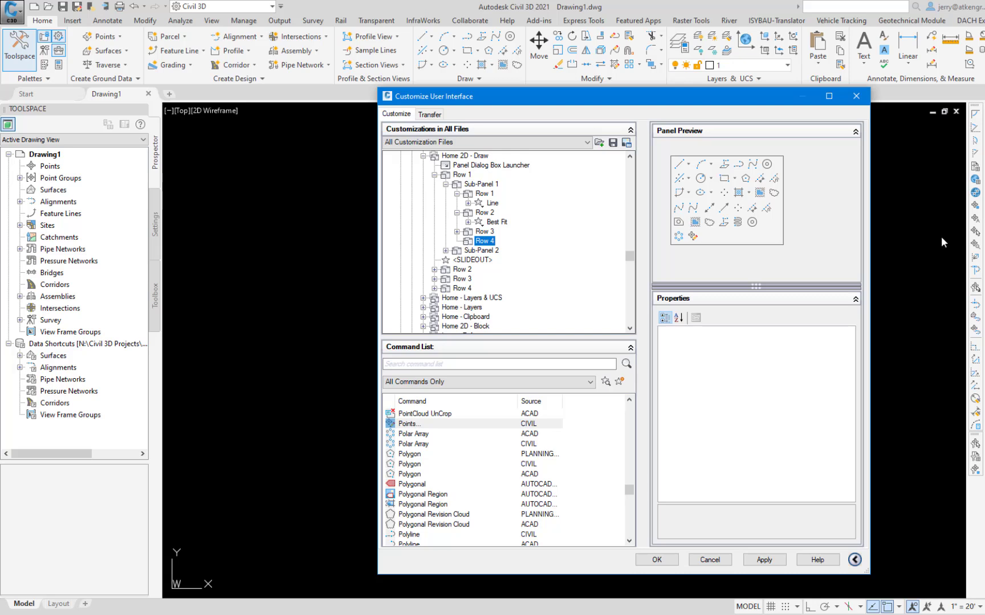
# Create a new ribbon panel starting from the Home 2D - Draw panel.
pyautogui.rightClick(478, 157)
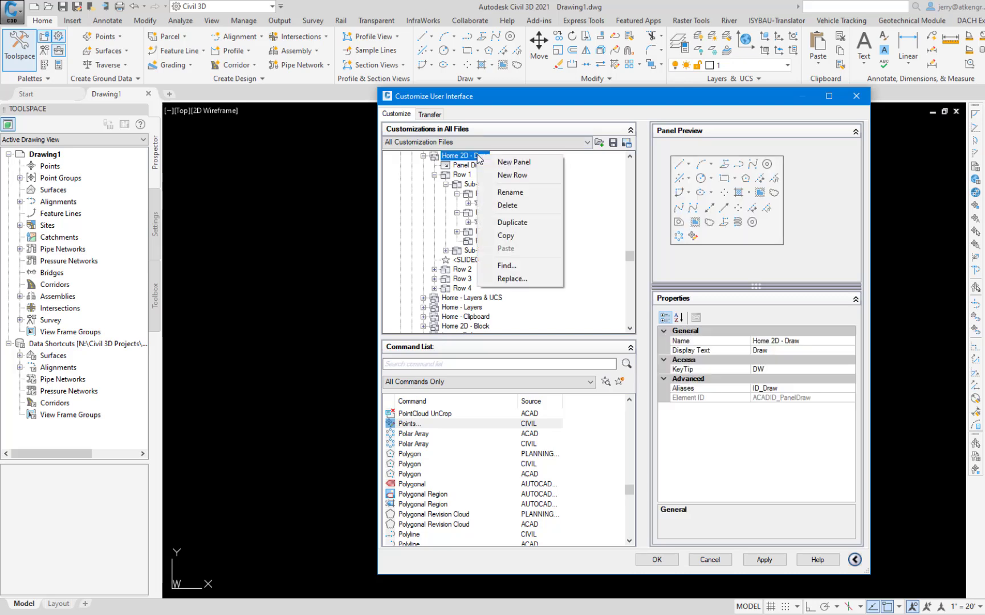
pyautogui.click(505, 164)
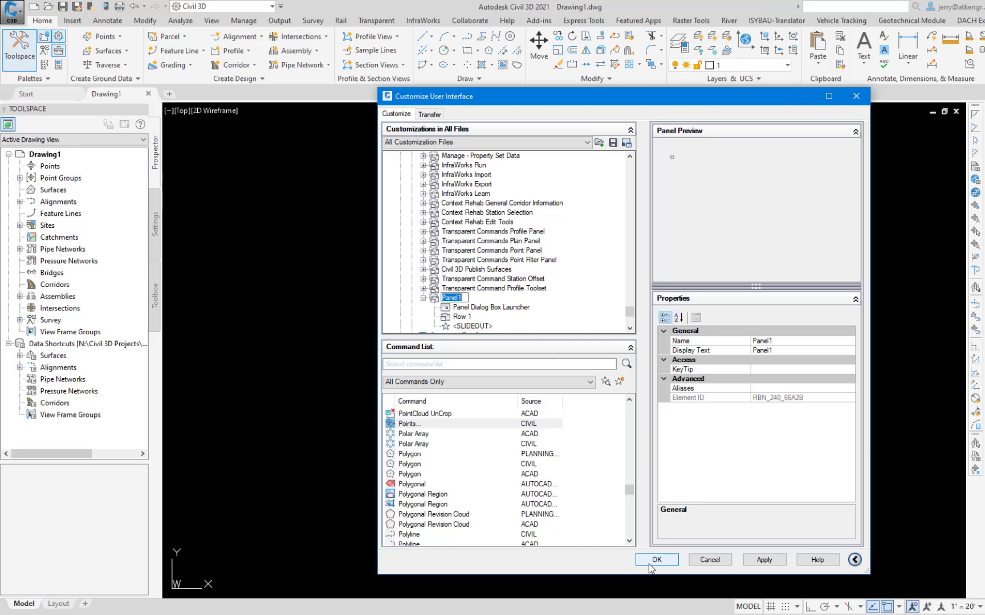
# Close the Customize User Interface dialog without saving the pending ribbon changes.
pyautogui.click(712, 560)
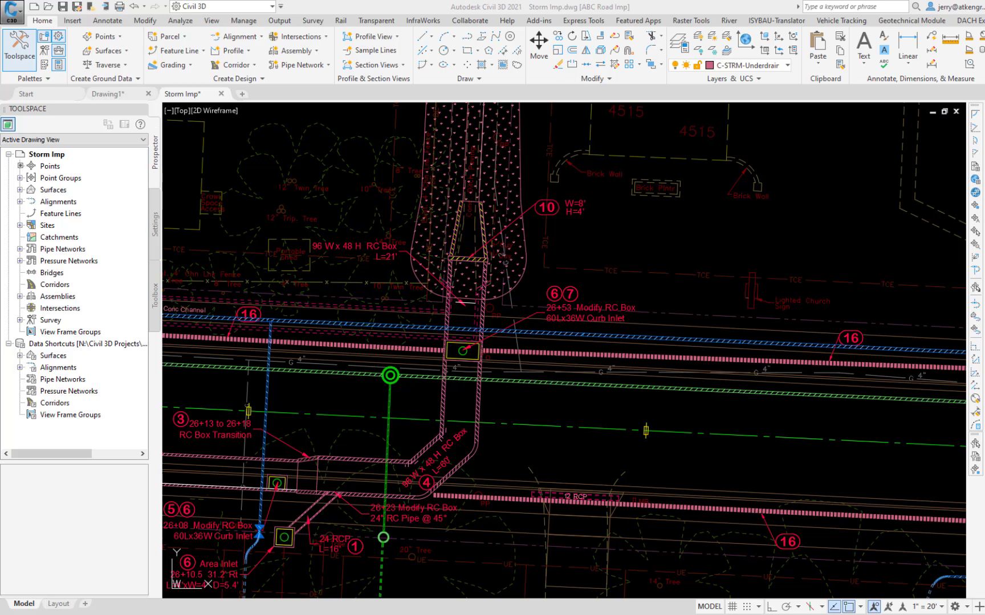
# Select the green pipe running east of the manhole in the Storm Imp drawing and open the interface editor with the CUI command.
pyautogui.click(691, 390)
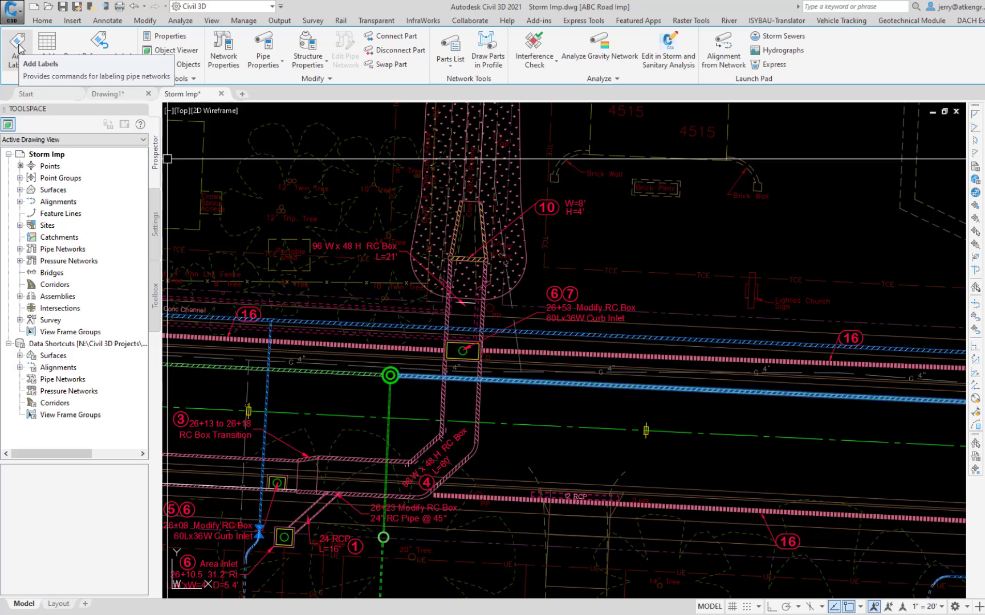
pyautogui.write('c')
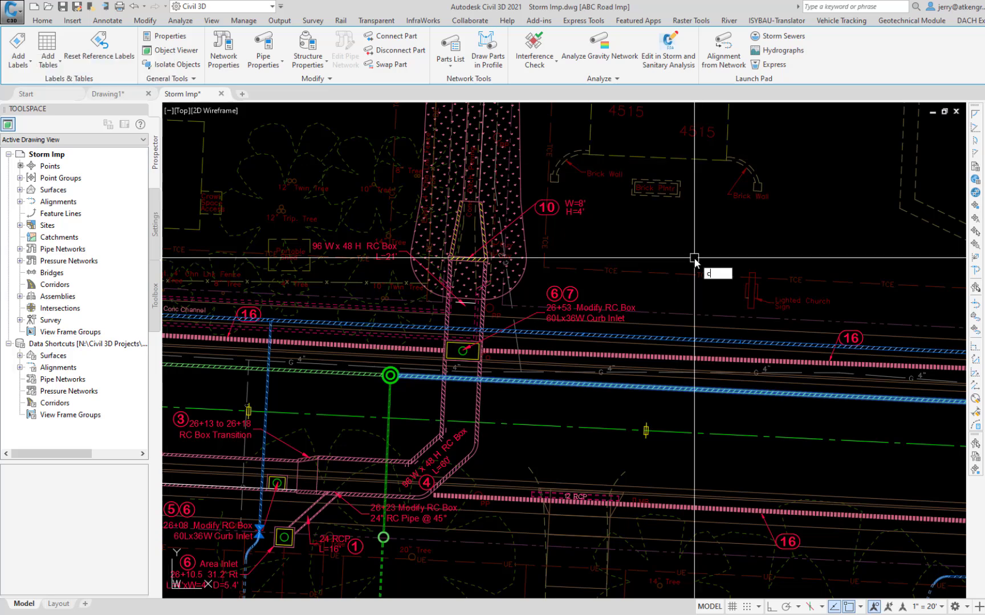
pyautogui.write('ui')
pyautogui.press('Return')
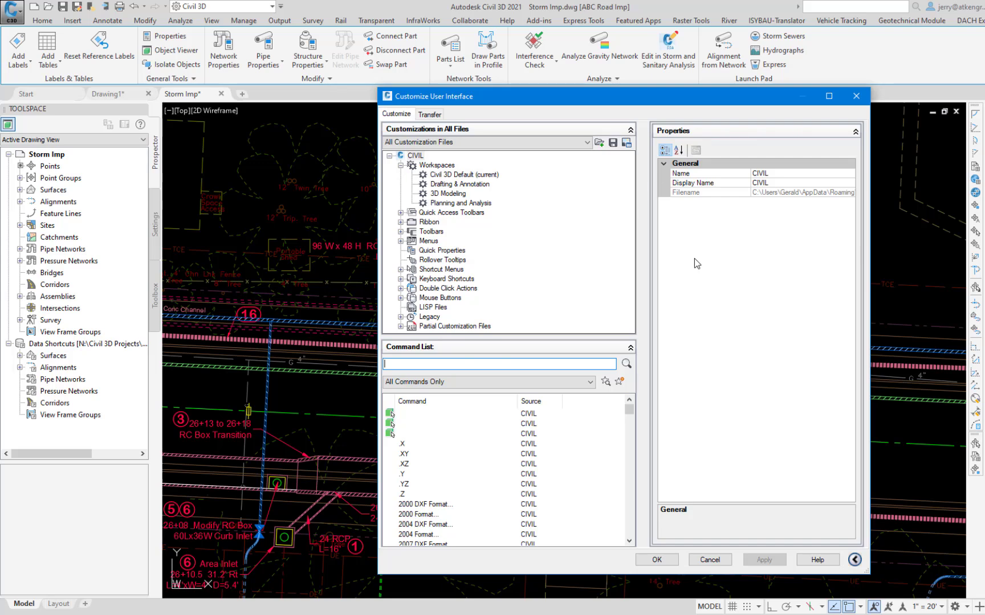
# Examine the first and third Pipe Networks ribbon tabs and preview the Labels and Tables panel that each one uses.
pyautogui.click(400, 221)
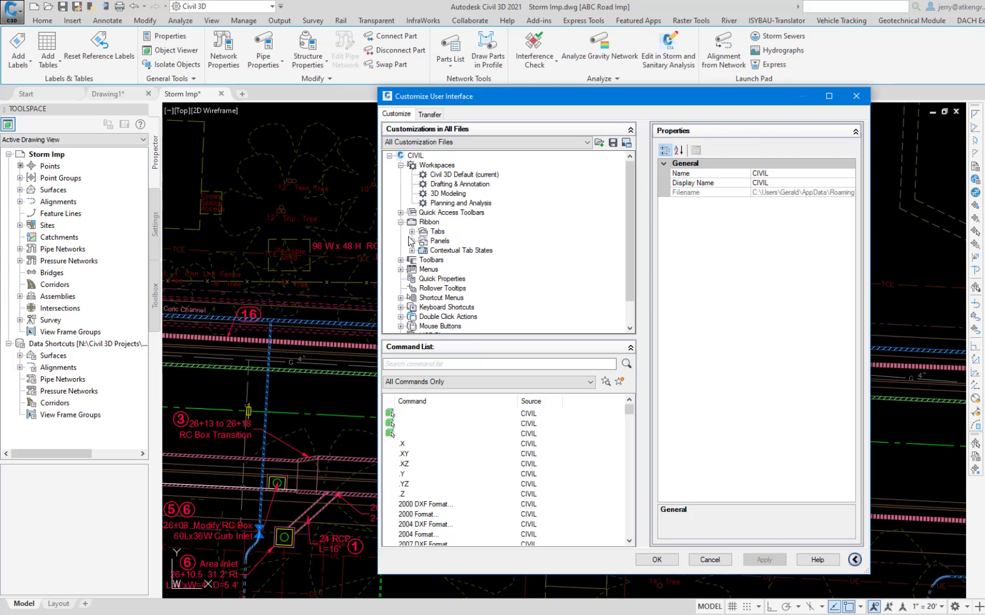
pyautogui.click(412, 231)
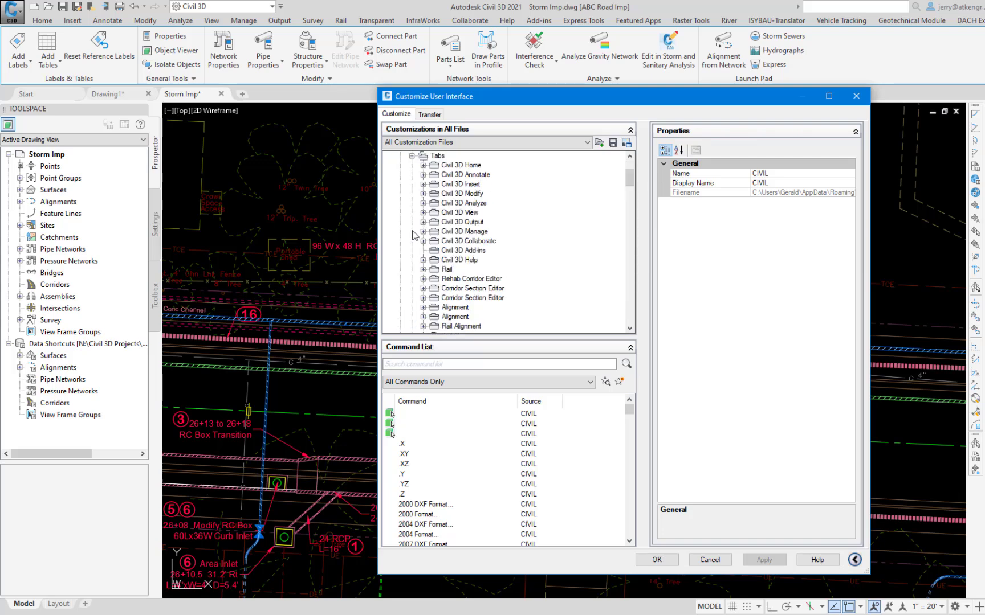
pyautogui.scroll(-10, 631, 321)
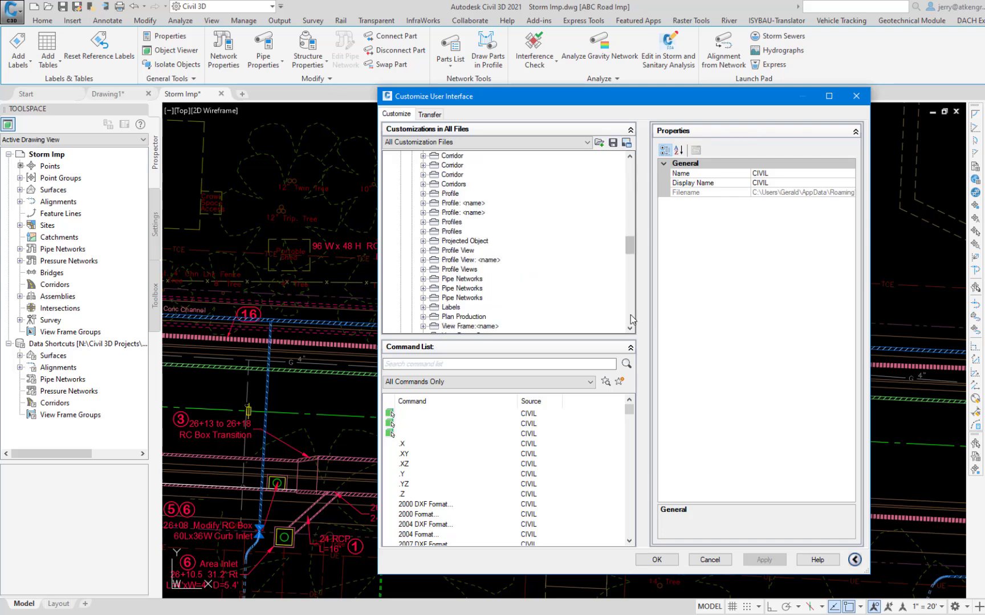
pyautogui.click(423, 279)
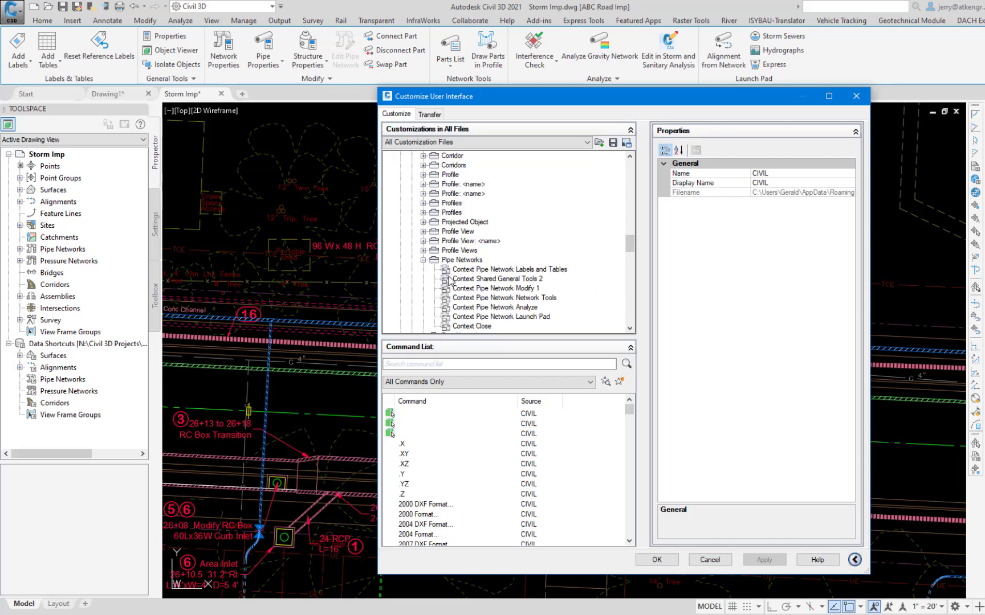
pyautogui.click(478, 270)
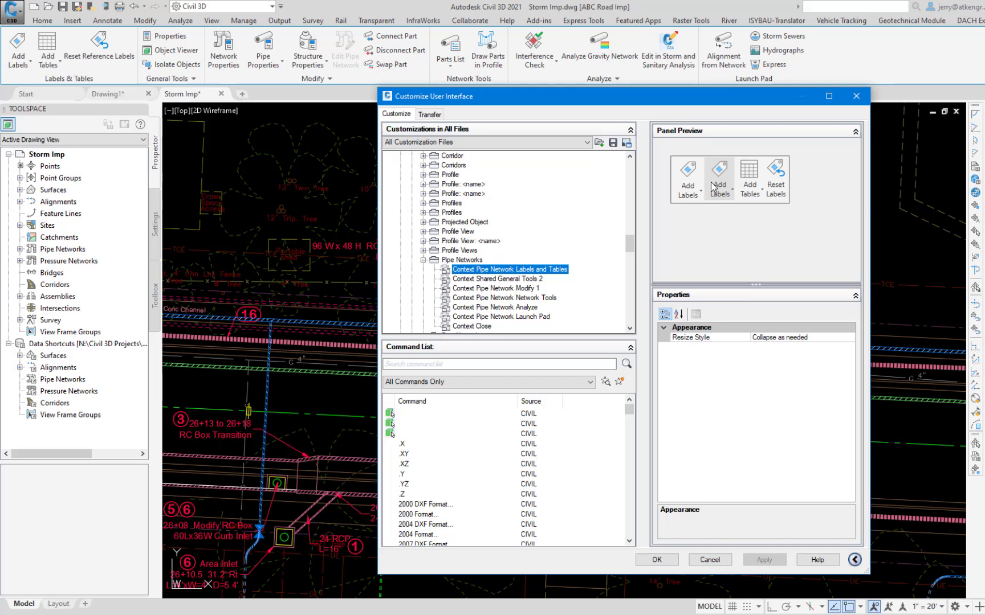
pyautogui.click(422, 260)
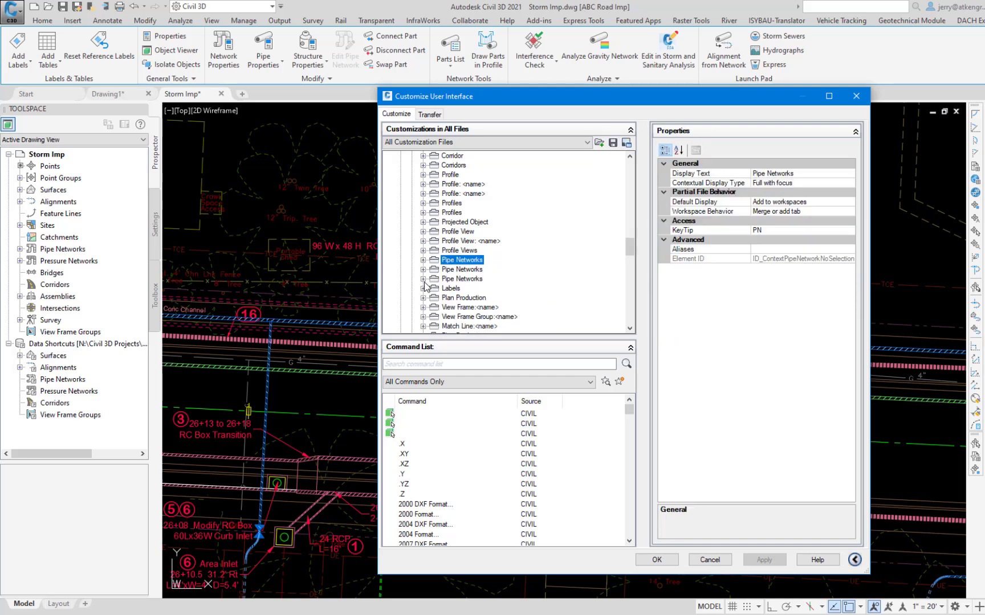
pyautogui.click(423, 279)
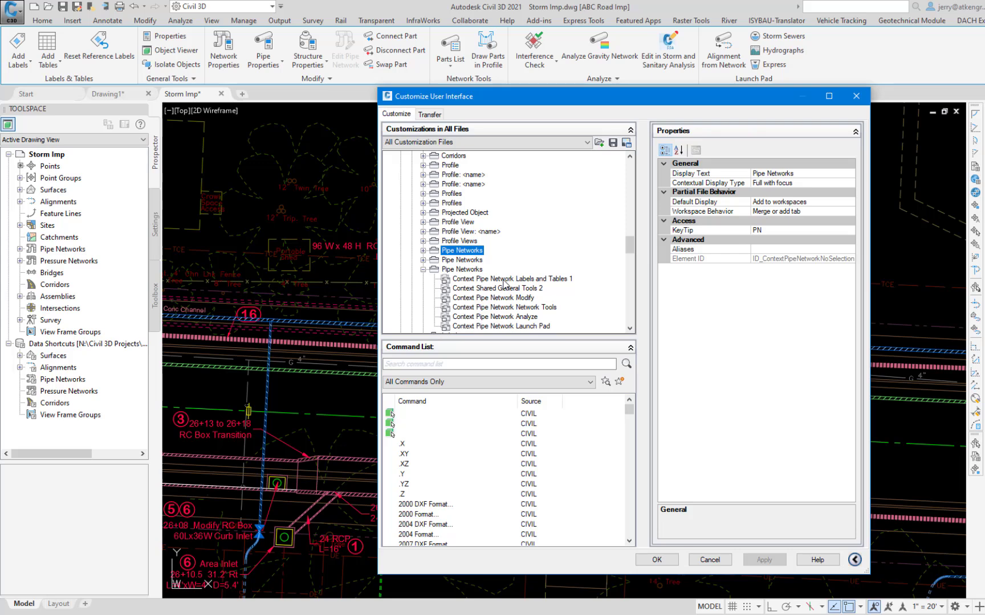
pyautogui.click(503, 280)
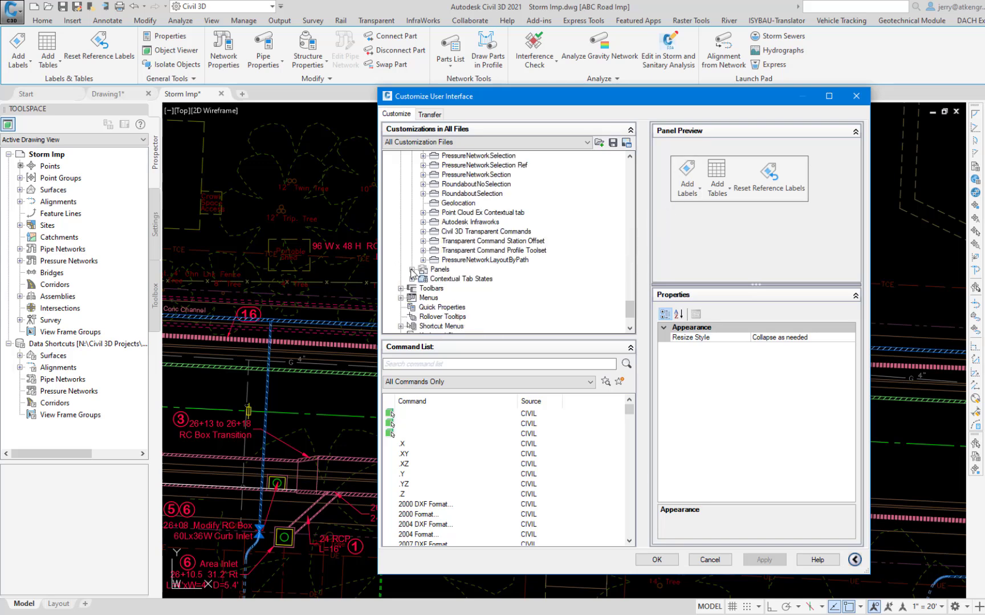
# Locate the Context Pipe Network Labels and Tables 1 panel among the ribbon panels.
pyautogui.click(411, 269)
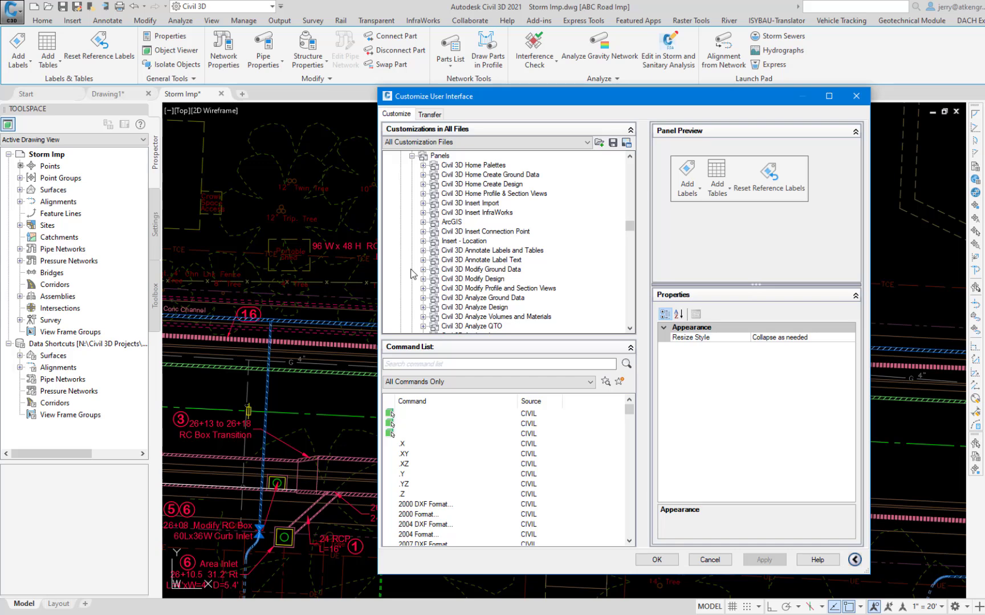
pyautogui.scroll(-10, 630, 276)
pyautogui.click(466, 223)
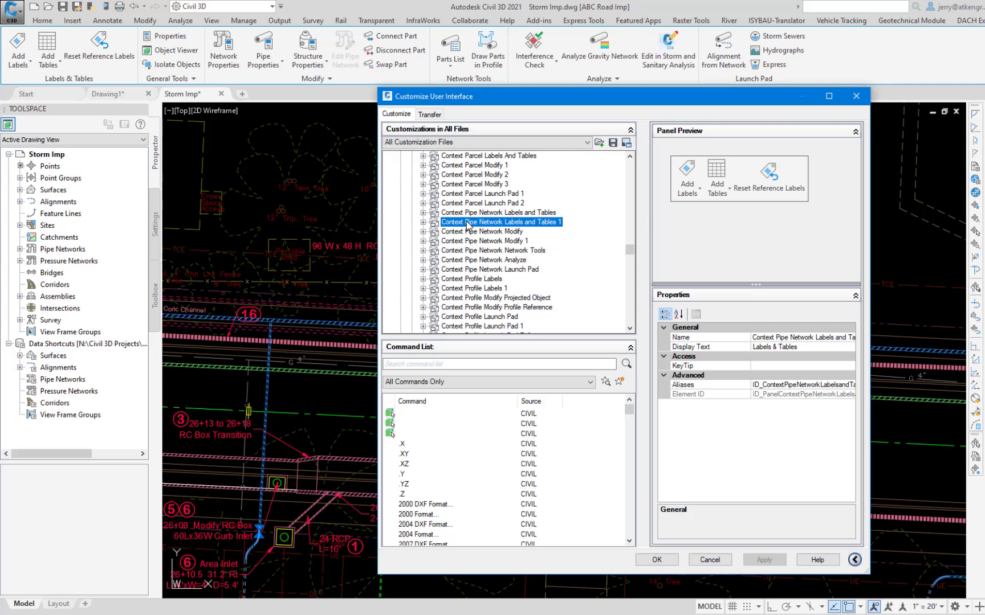
# Examine the panels of the Civil 3D Annotate tab and preview its Civil 3D Annotate Labels and Tables panel.
pyautogui.moveTo(630, 245); pyautogui.dragTo(630, 167)
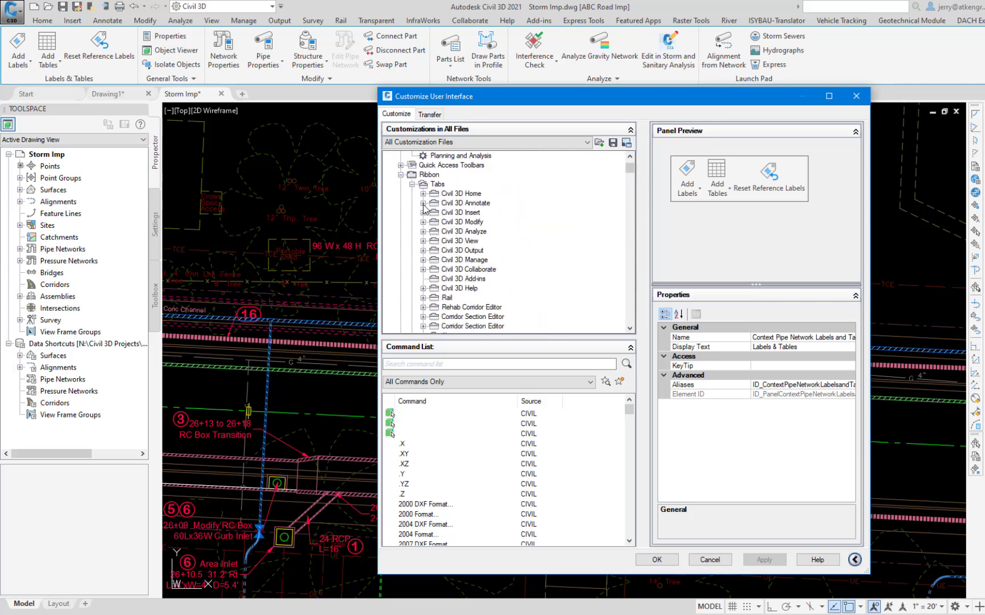
pyautogui.click(422, 203)
pyautogui.click(427, 204)
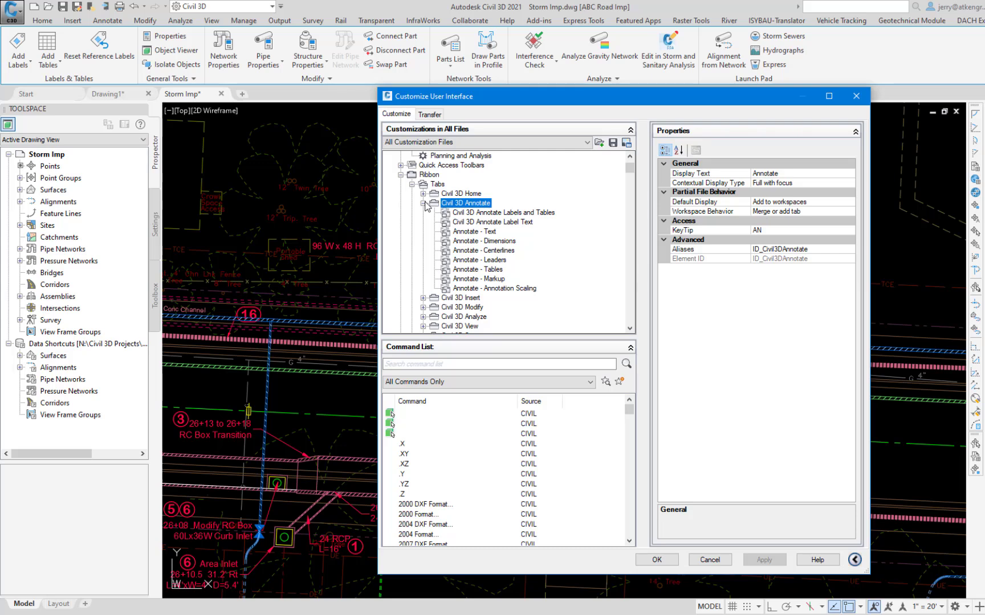
pyautogui.click(481, 213)
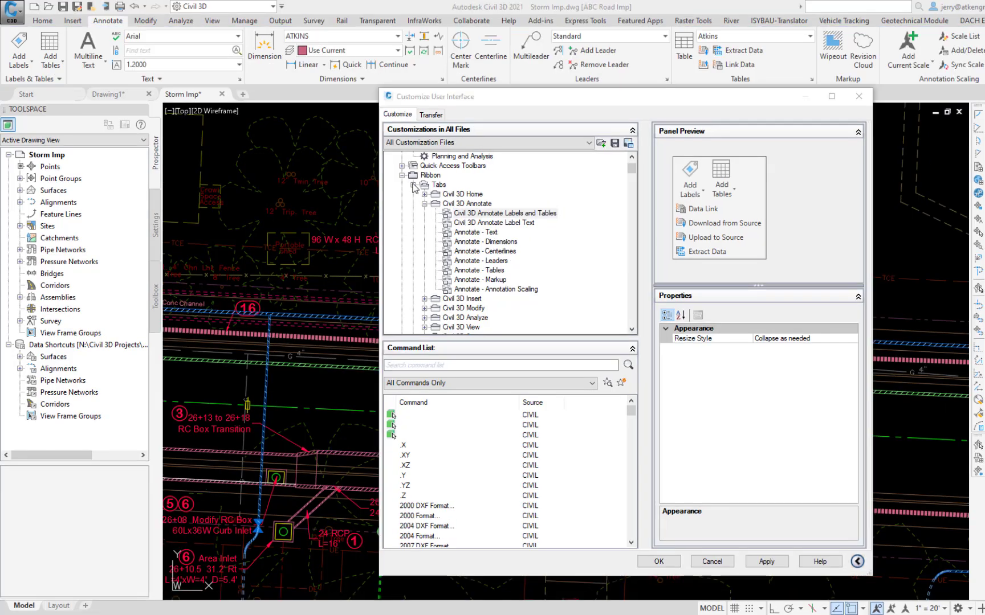
# Copy the AddLabels control from Row 1 of the Civil 3D Annotate Labels and Tables ribbon panel.
pyautogui.click(414, 185)
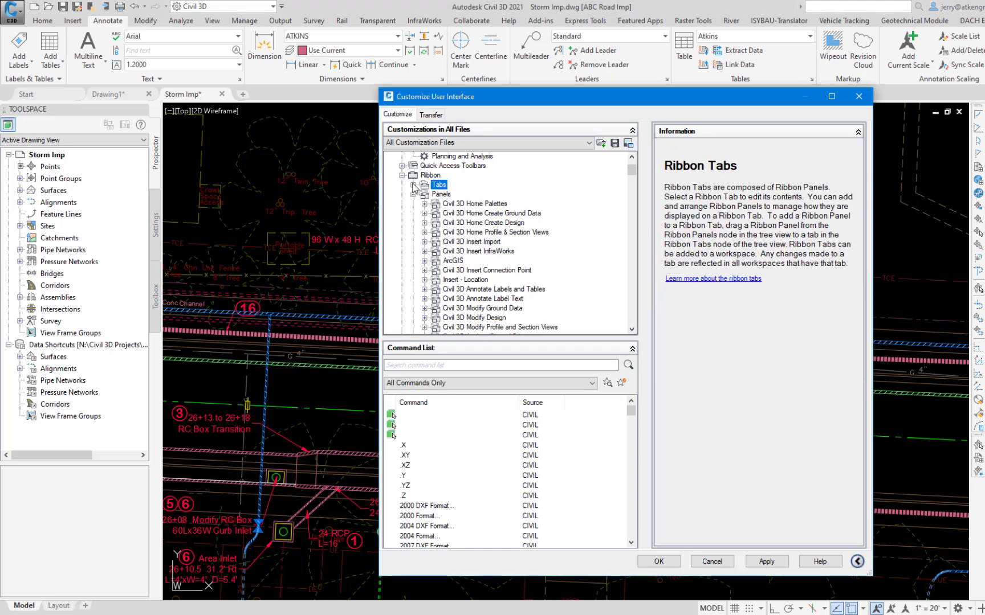
pyautogui.click(482, 291)
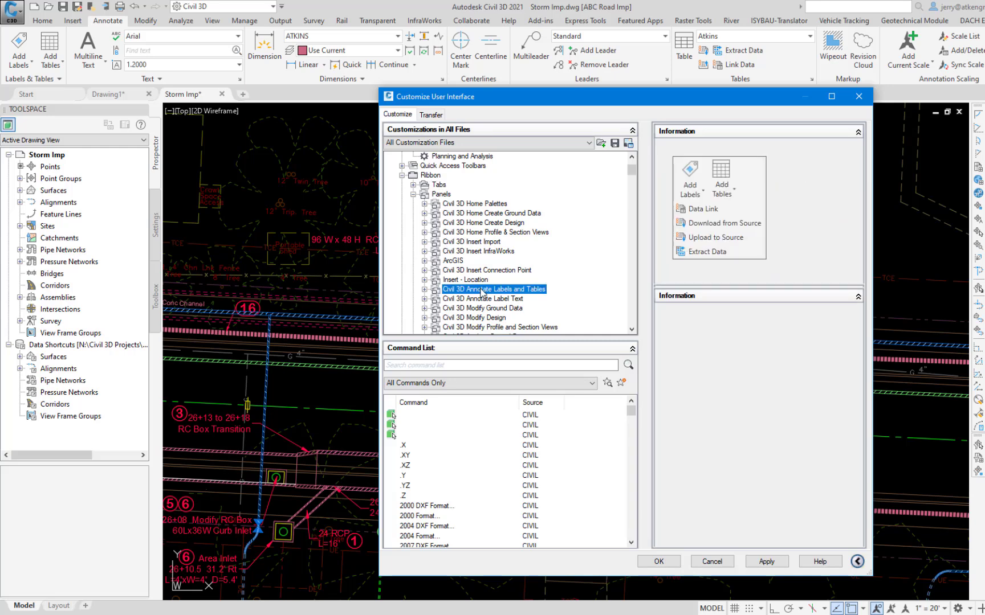
pyautogui.click(424, 289)
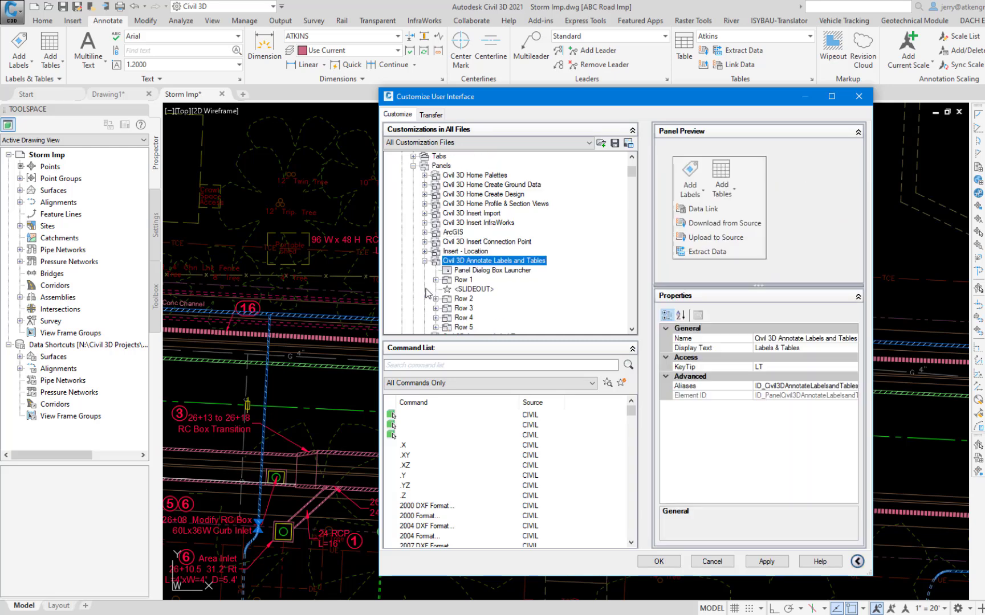
pyautogui.click(462, 280)
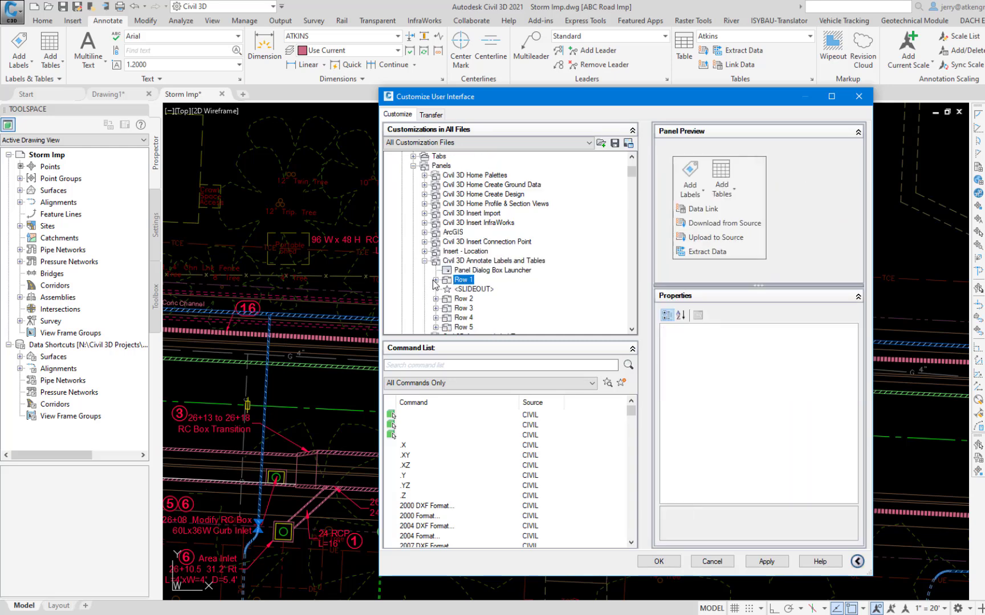
pyautogui.click(435, 280)
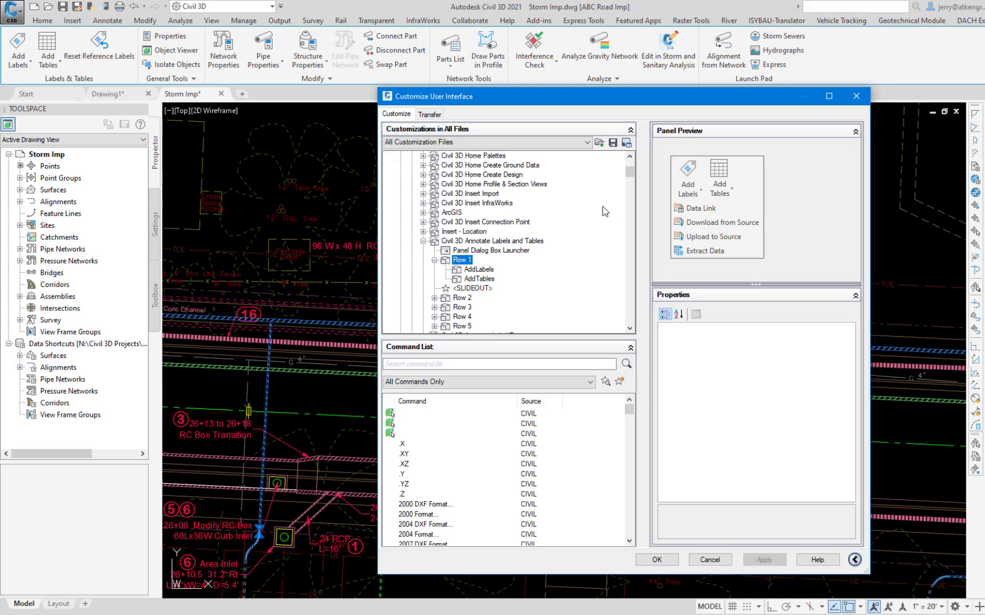
pyautogui.click(489, 270)
pyautogui.rightClick(487, 274)
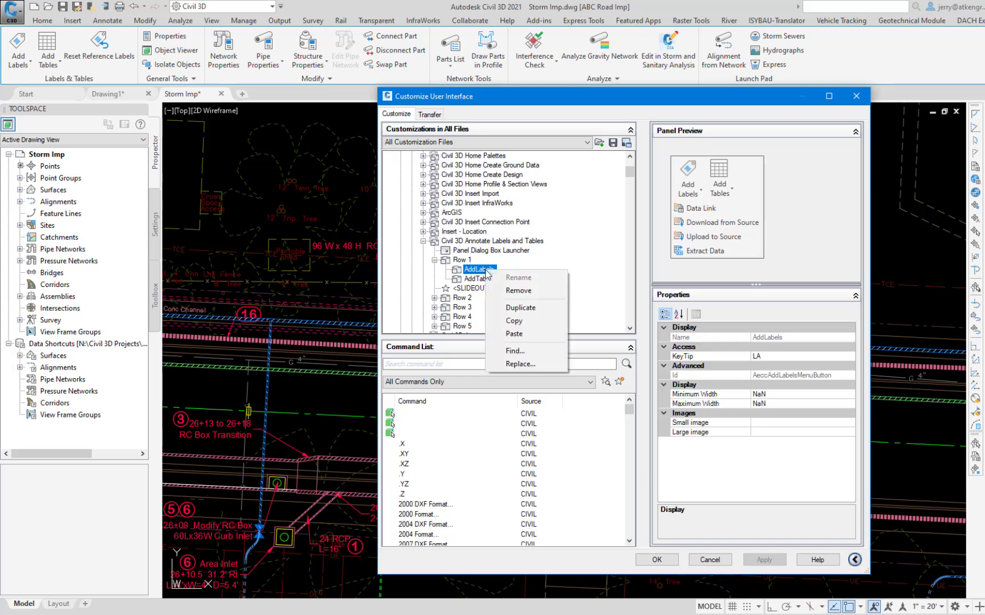
pyautogui.click(522, 321)
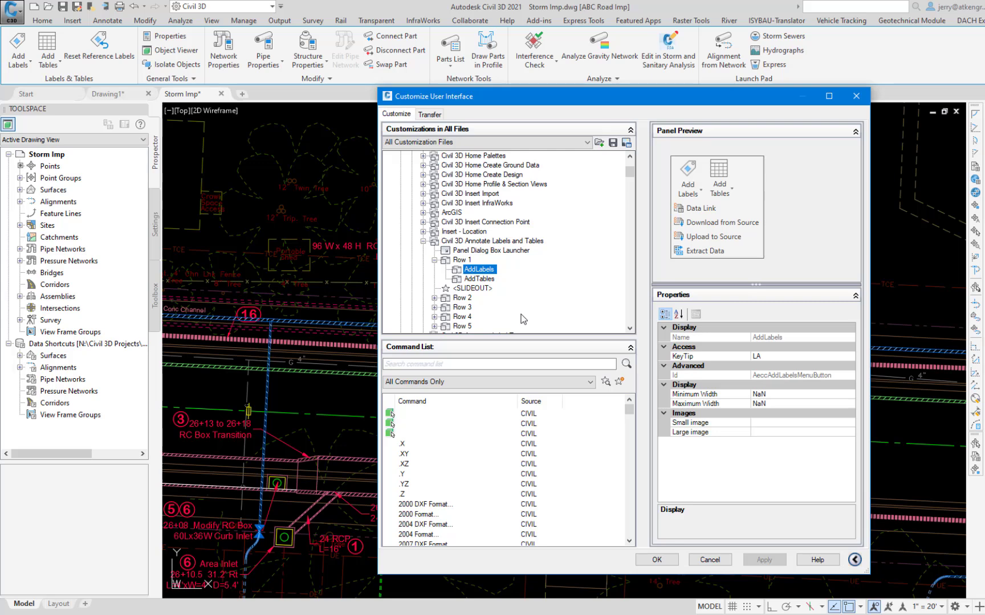
# Paste the AddLabels control into Row 1 of the Context Pipe Network Labels and Tables 1 panel.
pyautogui.click(631, 213)
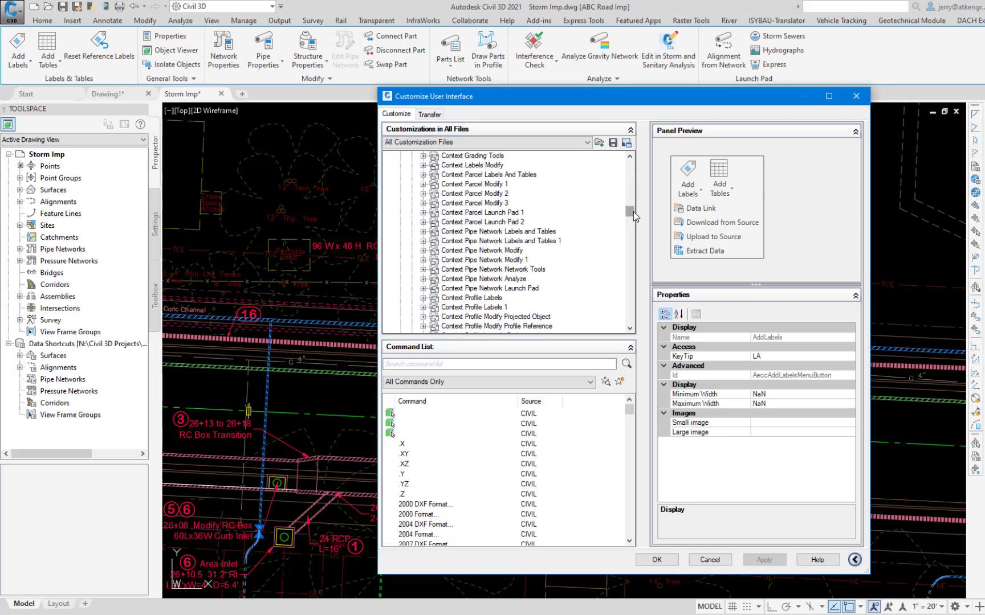
pyautogui.click(483, 242)
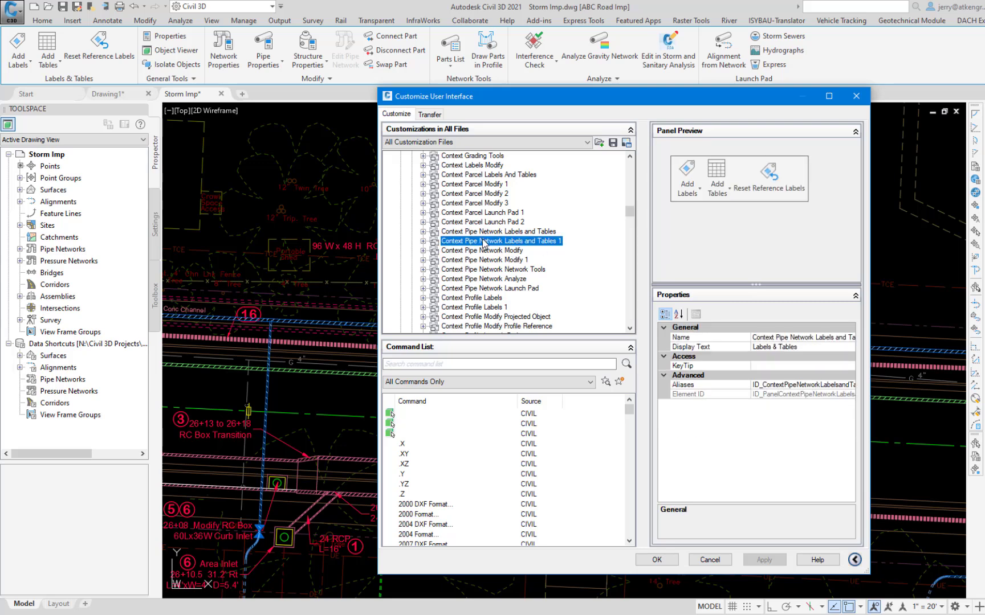
pyautogui.doubleClick(434, 240)
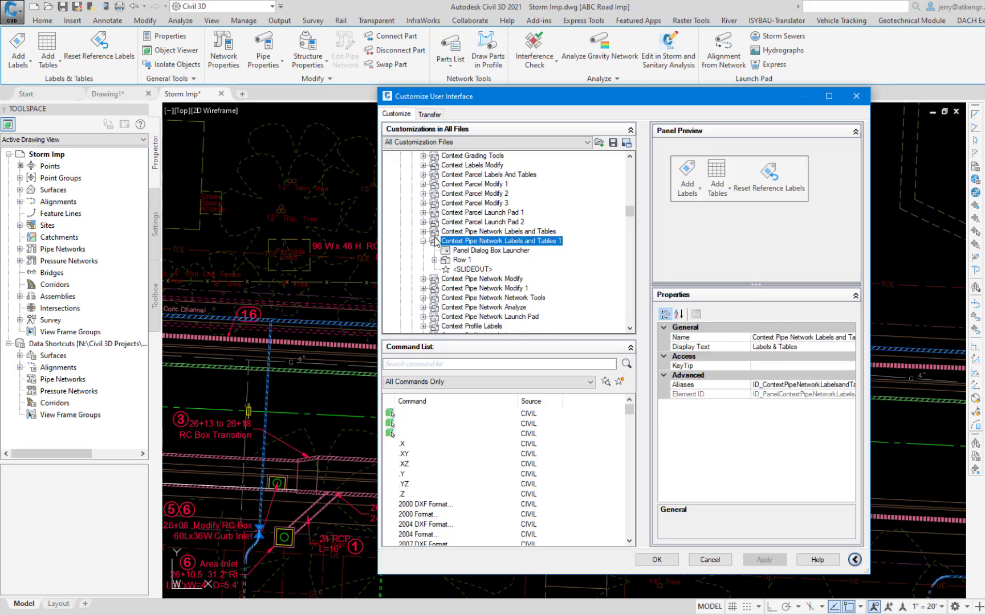
pyautogui.click(460, 261)
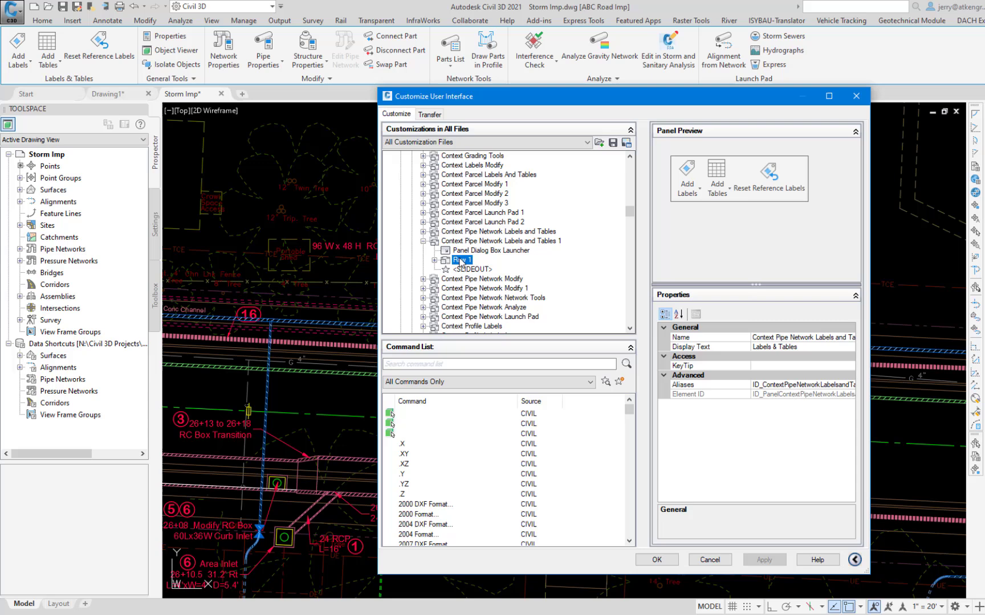
pyautogui.click(434, 260)
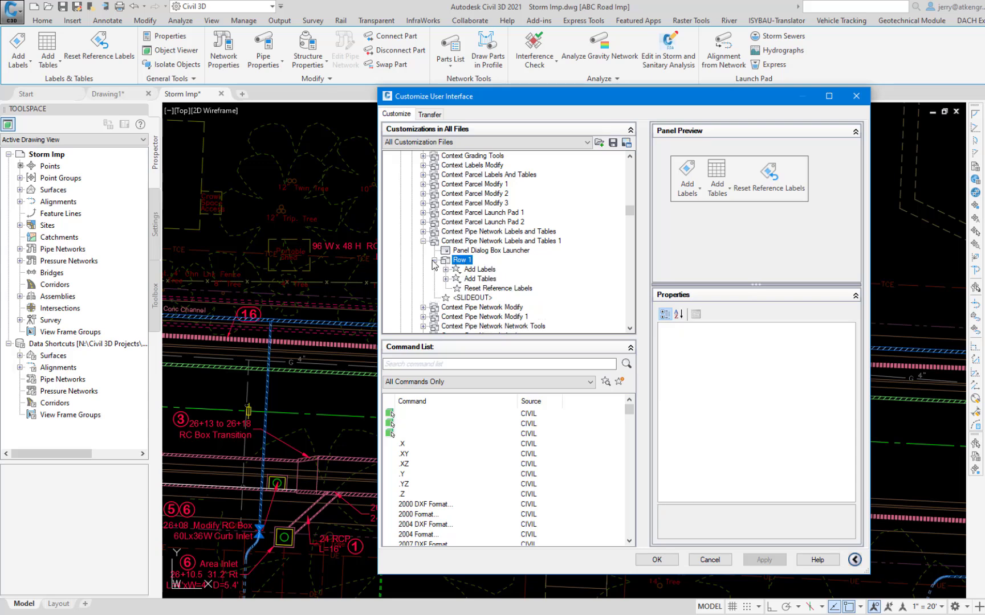
pyautogui.rightClick(467, 262)
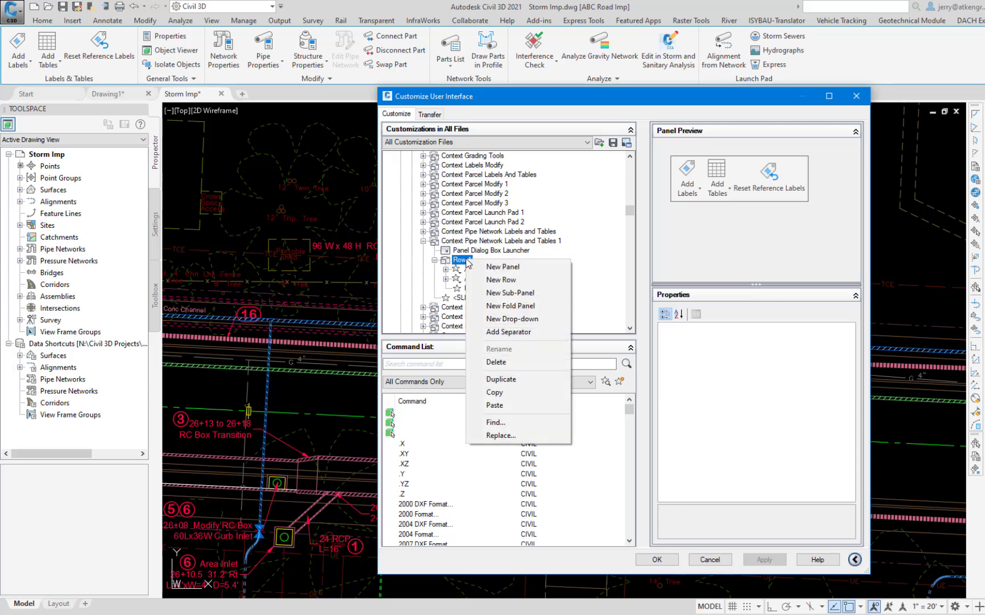
pyautogui.click(495, 405)
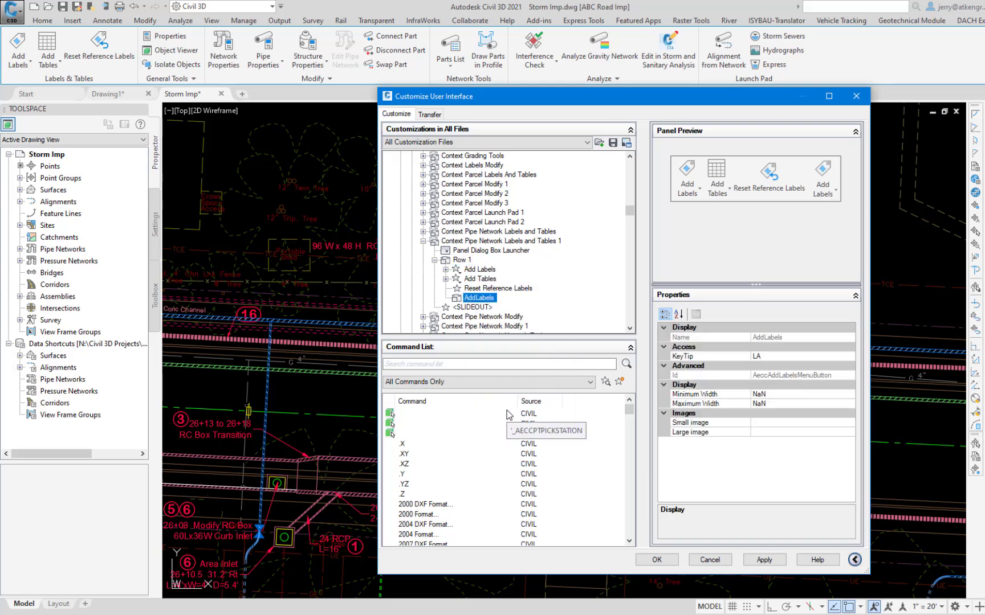
# Move the pasted AddLabels control to the first place in Row 1 and save the customization, closing the dialog.
pyautogui.moveTo(479, 298); pyautogui.dragTo(476, 290)
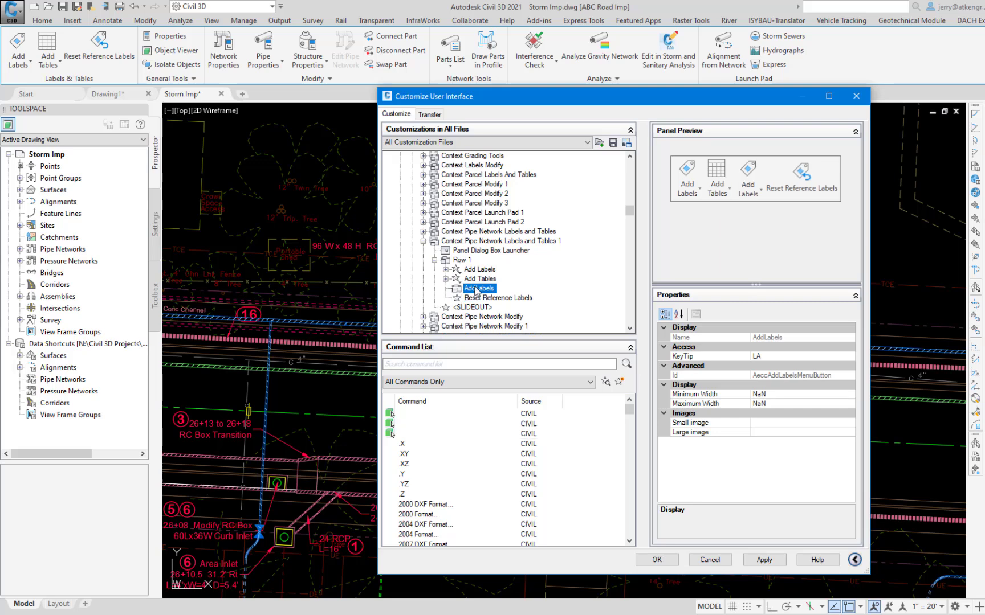
pyautogui.moveTo(476, 291); pyautogui.dragTo(476, 269)
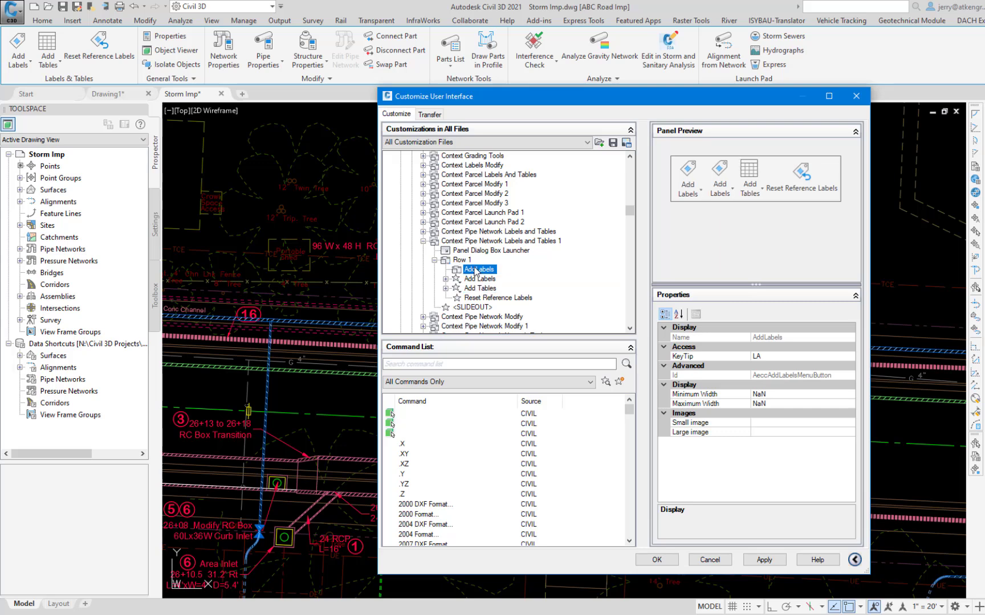
pyautogui.click(764, 560)
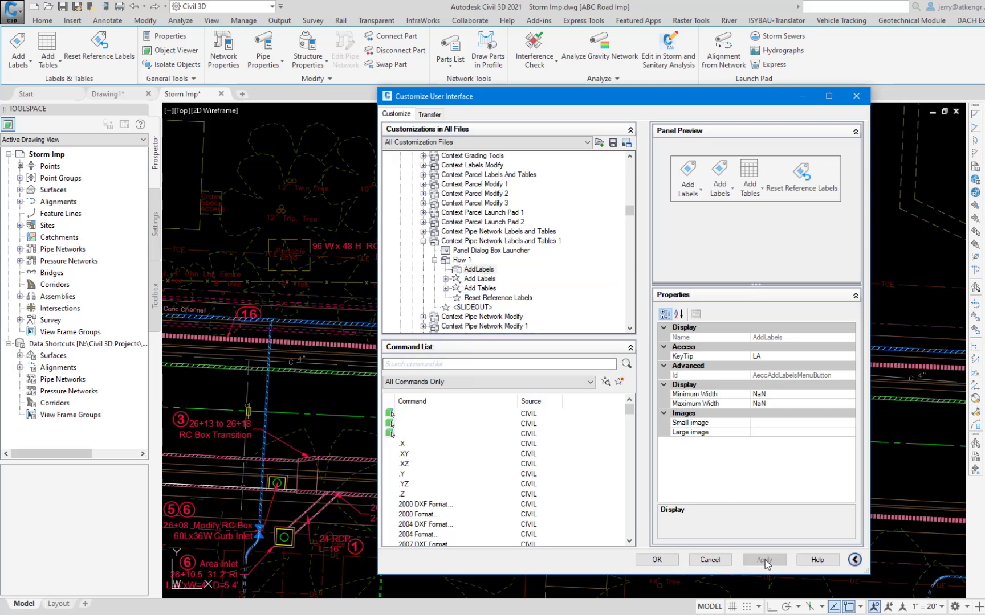
pyautogui.click(657, 560)
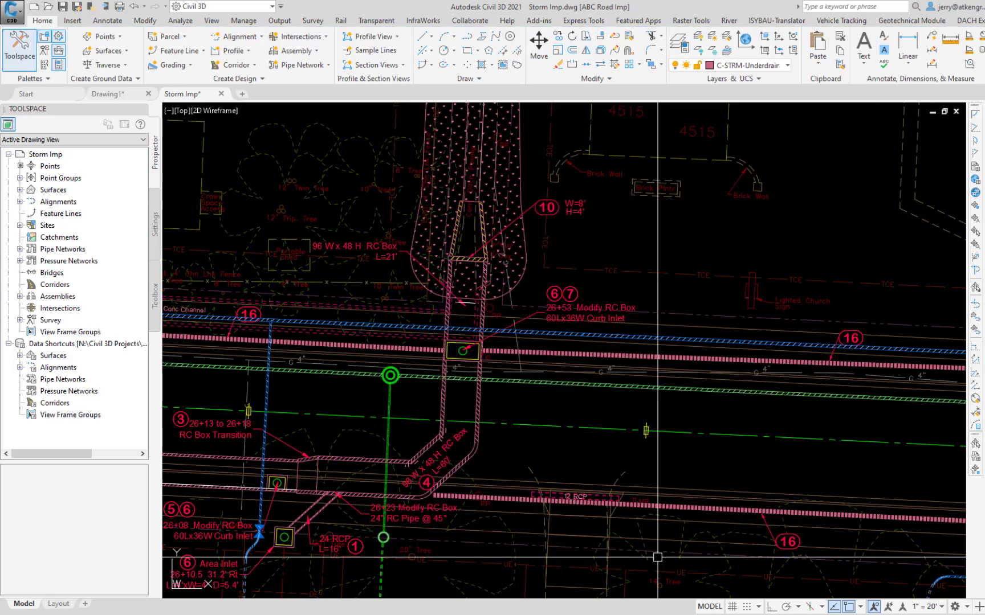